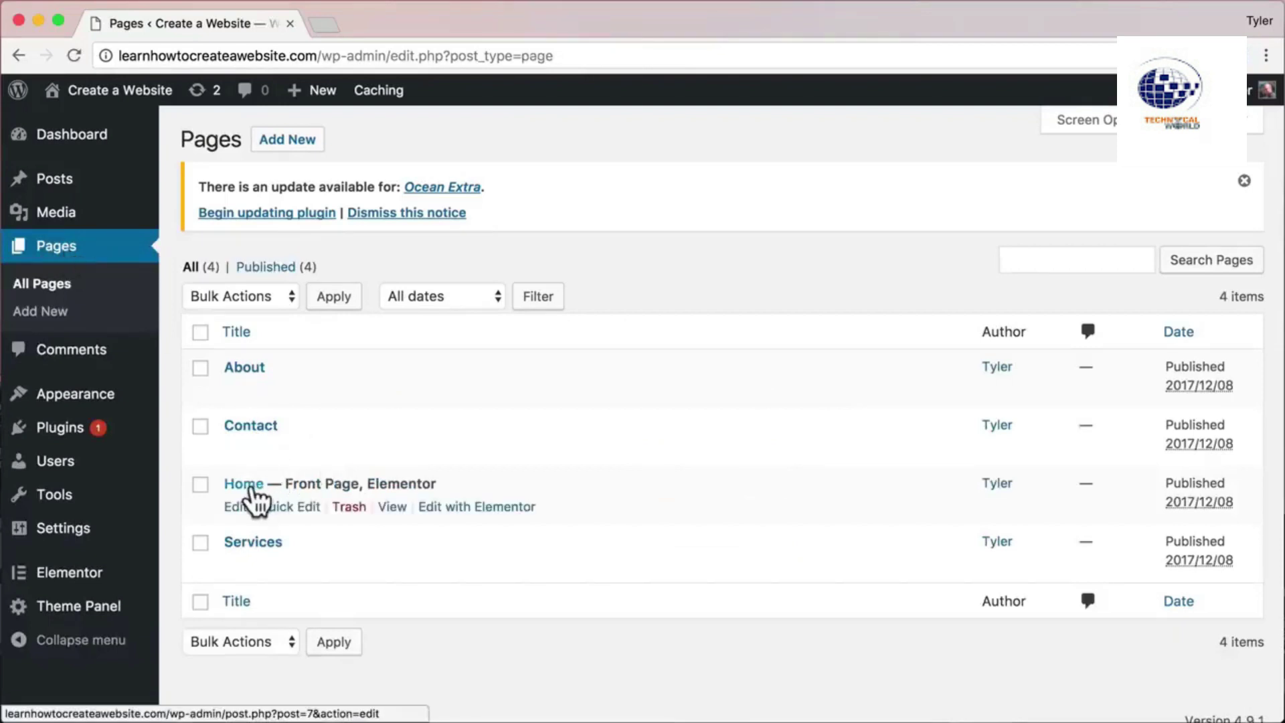
Open the Home page from All Pages so it loads in Elementor.
{"action": "left_click", "coordinate": [251, 487]}
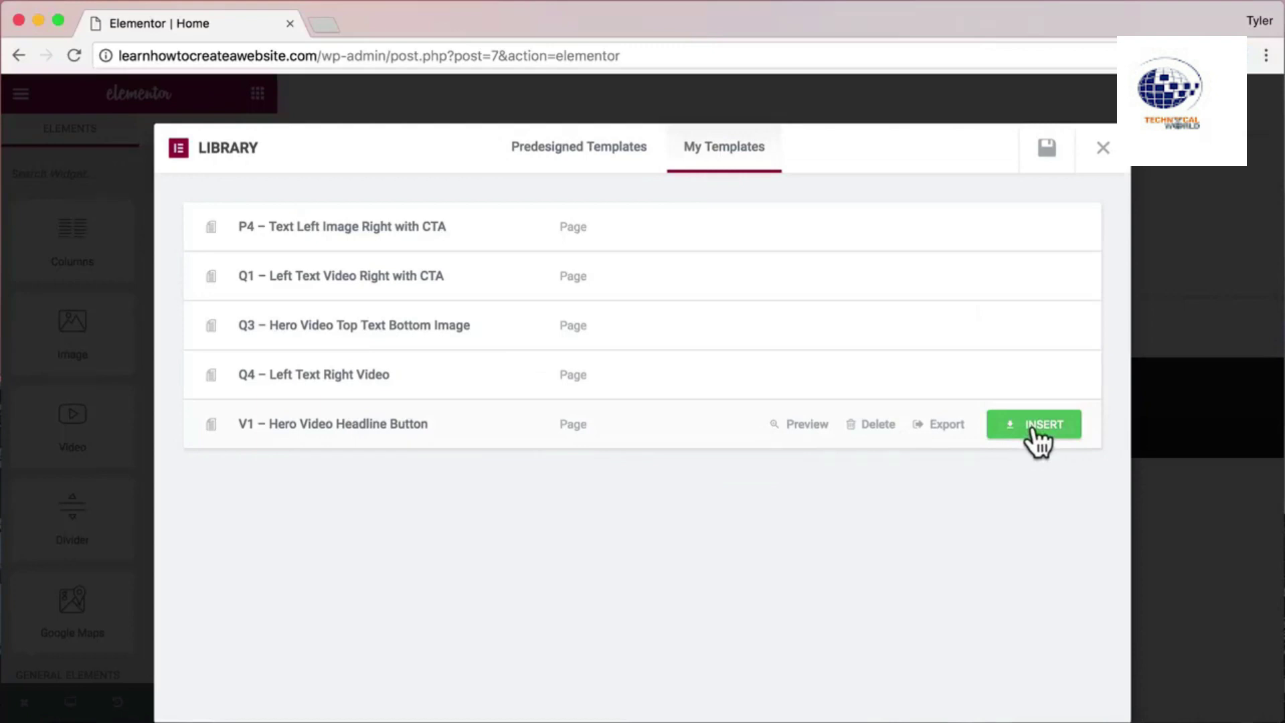
Insert the V1 – Hero Video Headline Button template, then a second saved template below it.
{"action": "left_click", "coordinate": [1034, 426]}
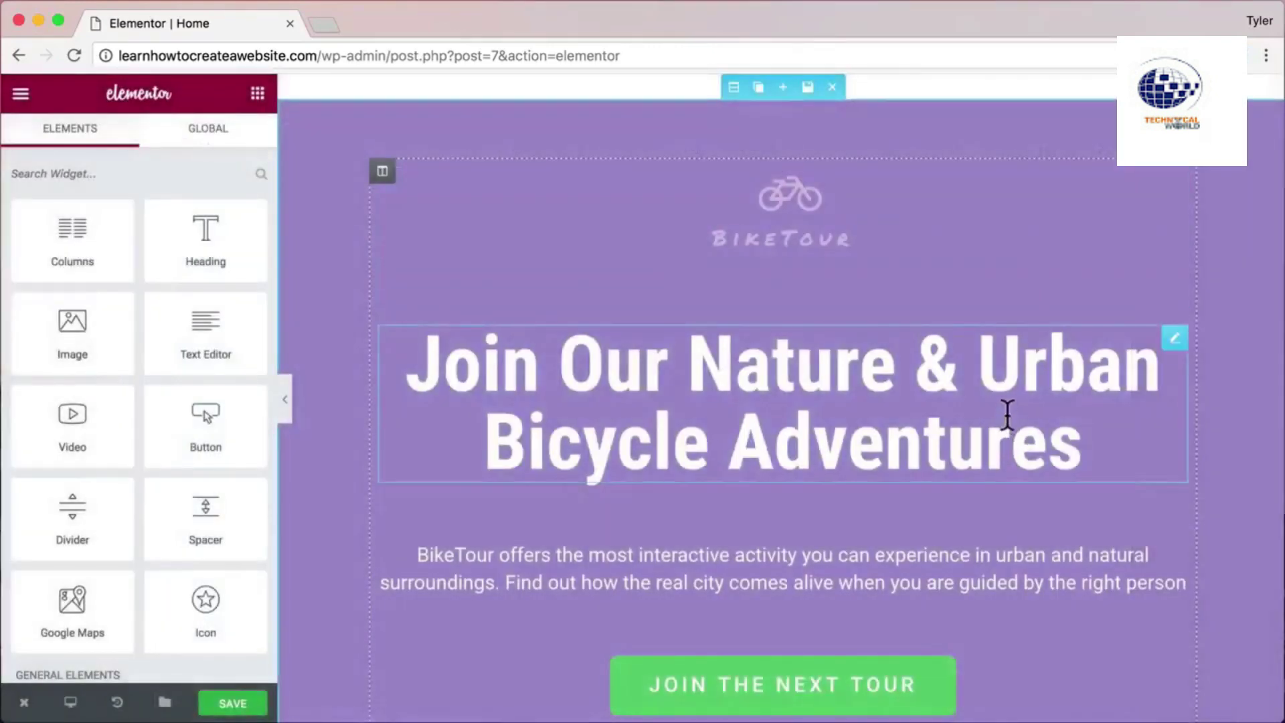
{"action": "scroll", "coordinate": [1010, 404], "scroll_direction": "down", "scroll_amount": 6}
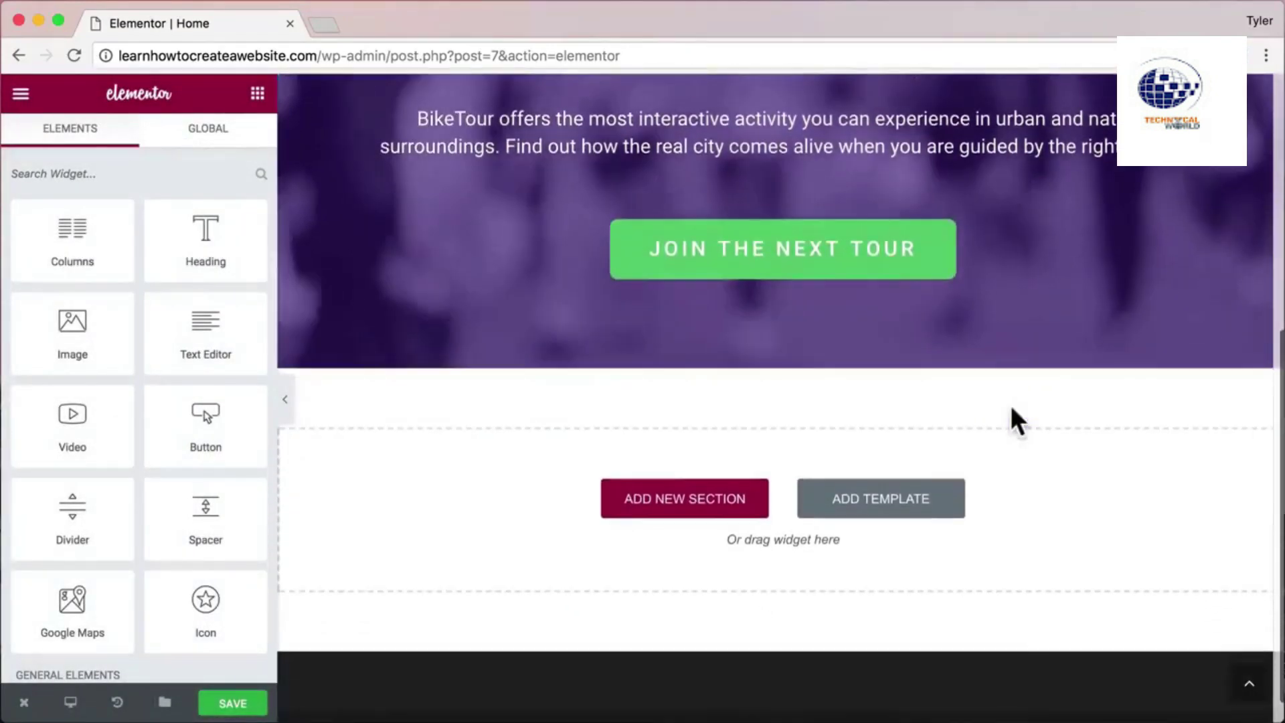
{"action": "left_click", "coordinate": [870, 507]}
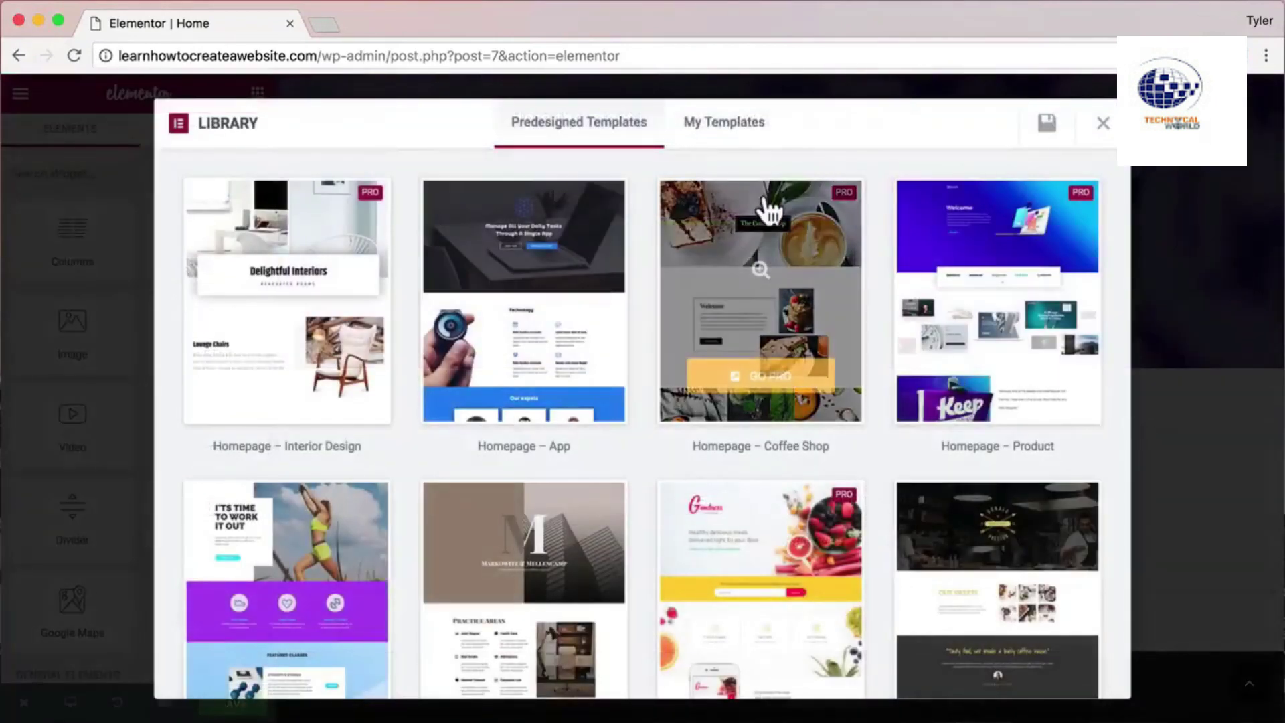
{"action": "left_click", "coordinate": [748, 131]}
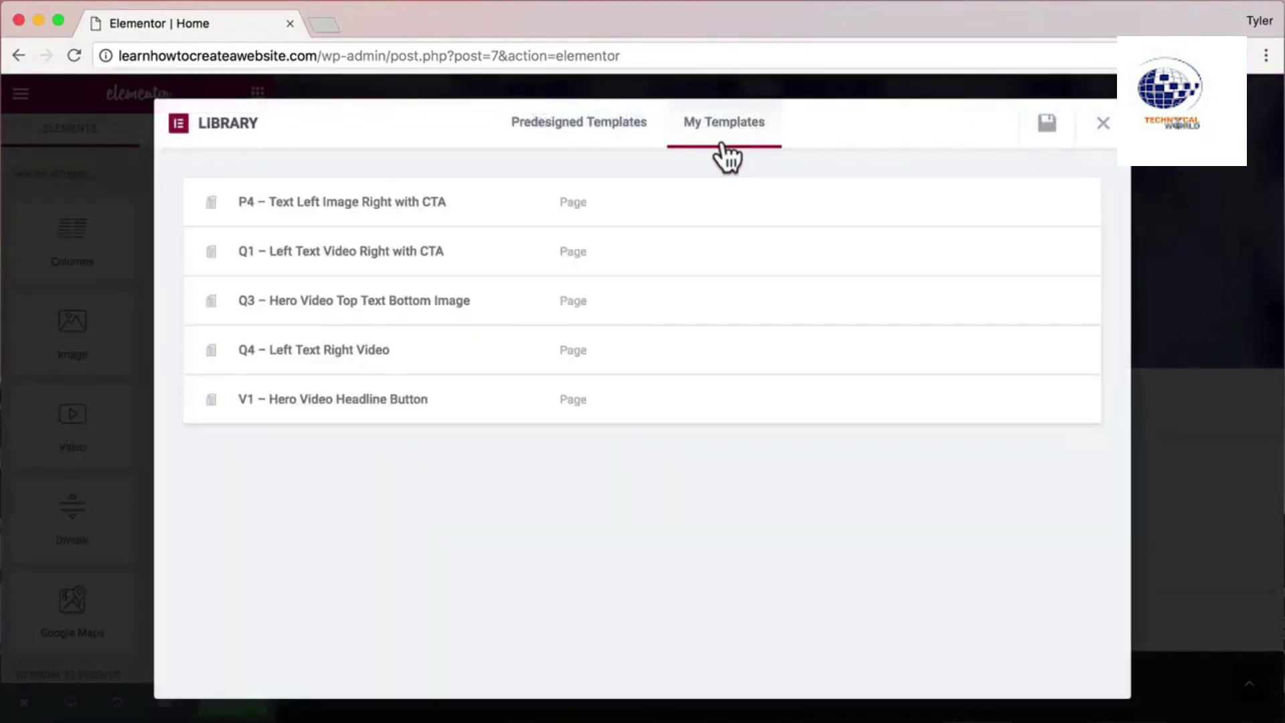
{"action": "left_click", "coordinate": [1051, 207]}
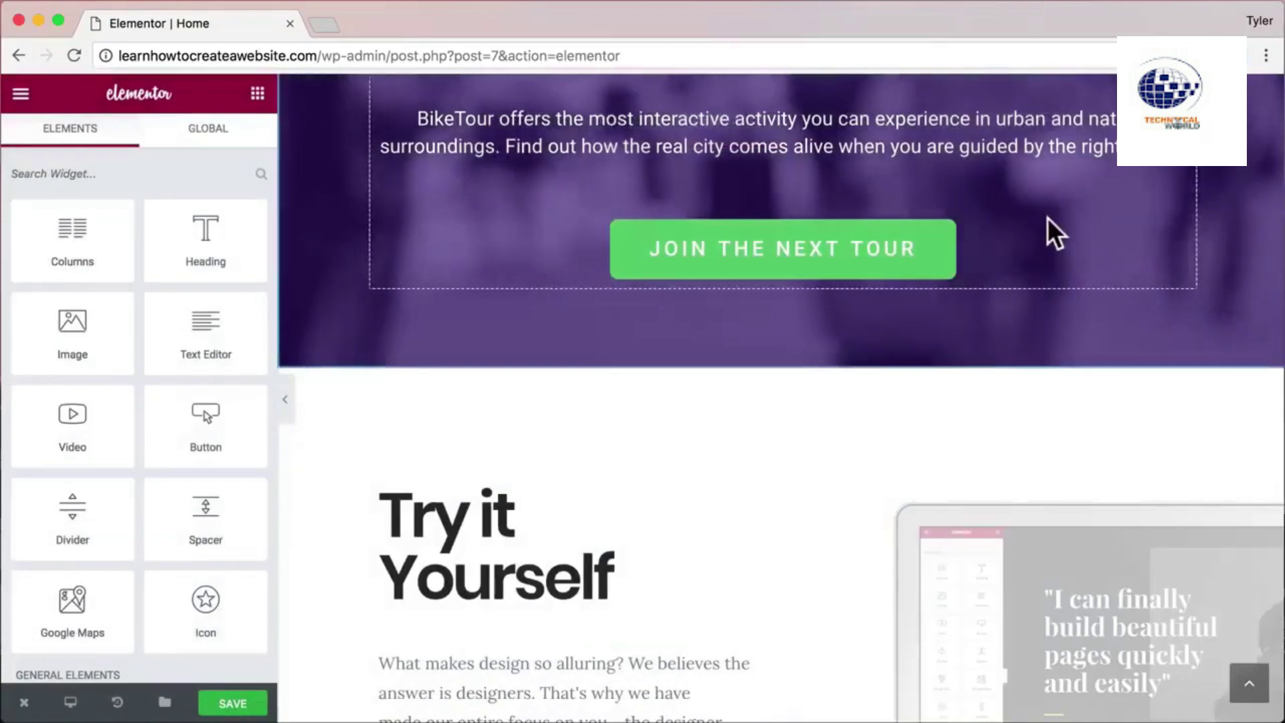
Append the saved Q4 – Left Text Right Video template at the page's end.
{"action": "scroll", "coordinate": [1034, 241], "scroll_direction": "down", "scroll_amount": 8}
{"action": "left_click", "coordinate": [880, 472]}
{"action": "left_click", "coordinate": [744, 134]}
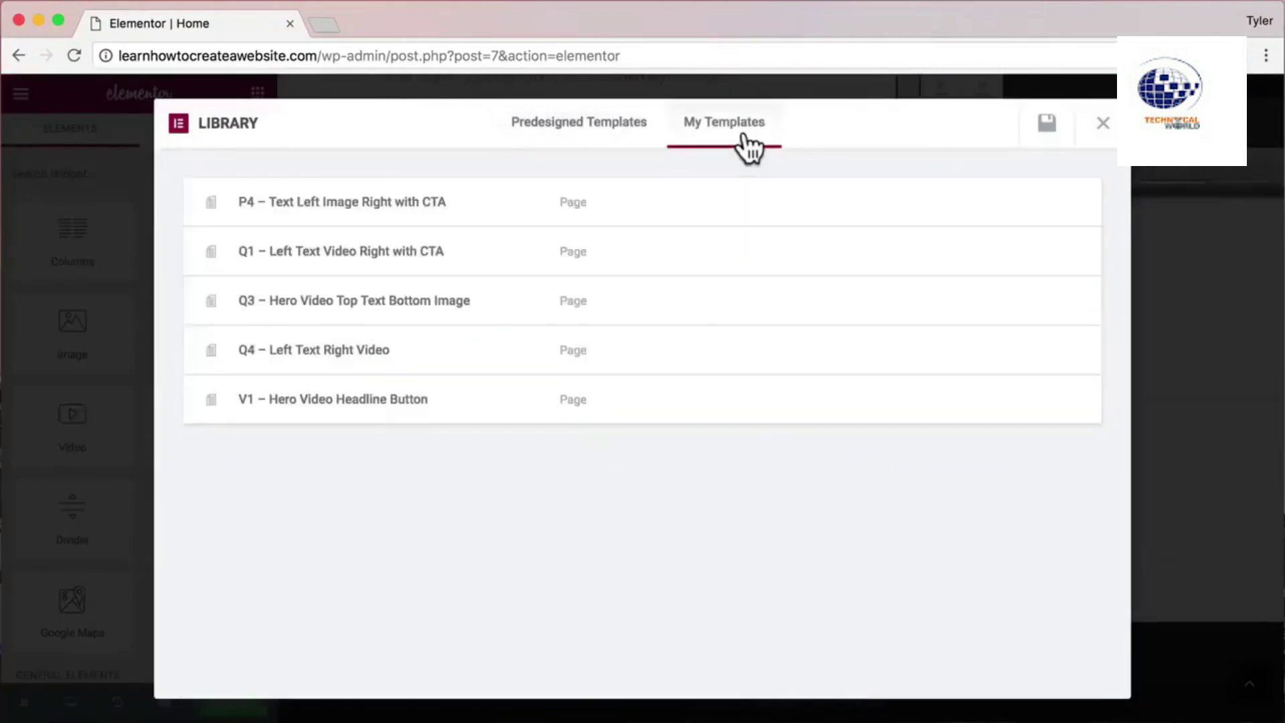
{"action": "left_click", "coordinate": [1021, 349]}
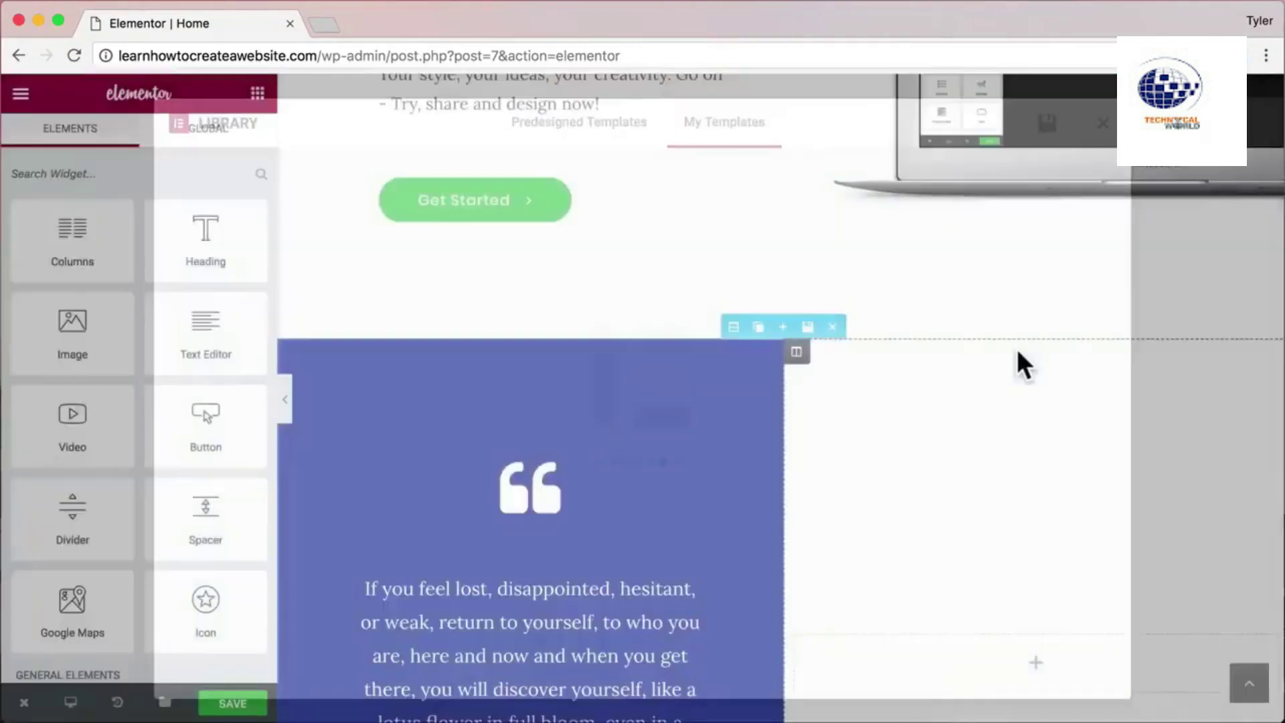
Append the saved Q1 – Left Text Video Right with CTA template below it.
{"action": "scroll", "coordinate": [1013, 343], "scroll_direction": "down", "scroll_amount": 7}
{"action": "scroll", "coordinate": [1014, 342], "scroll_direction": "down", "scroll_amount": 3}
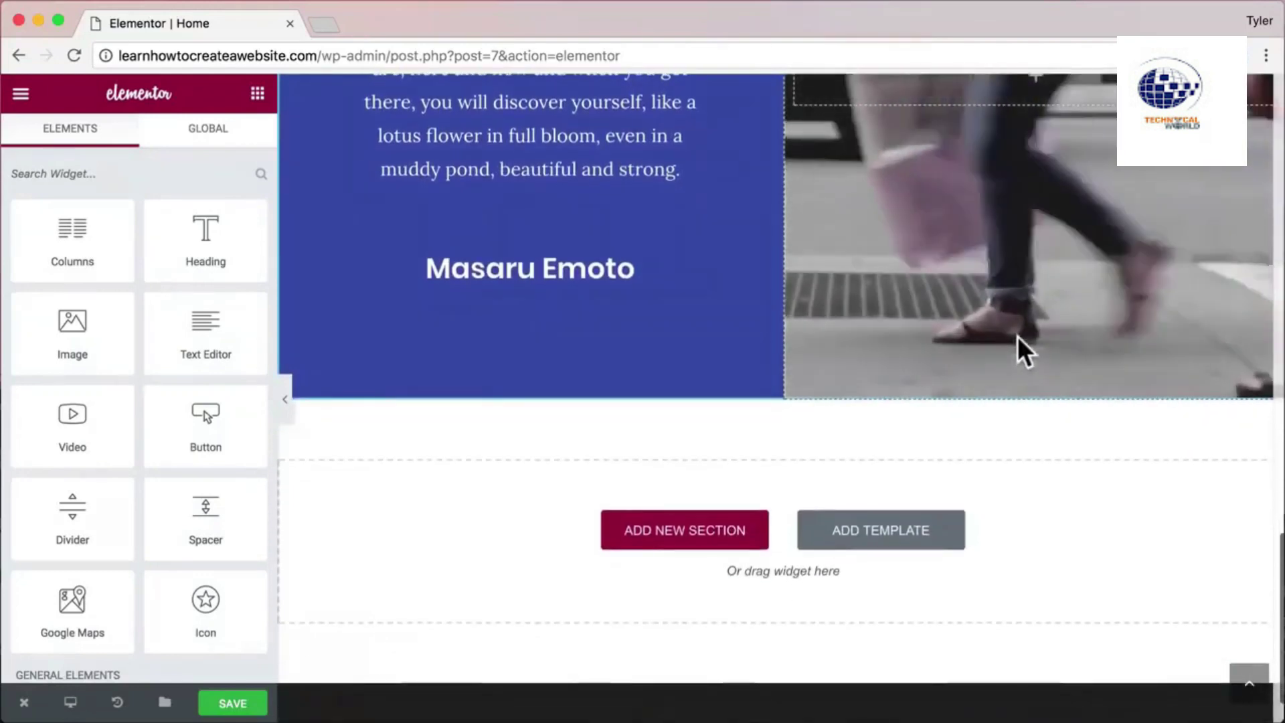
{"action": "left_click", "coordinate": [891, 528]}
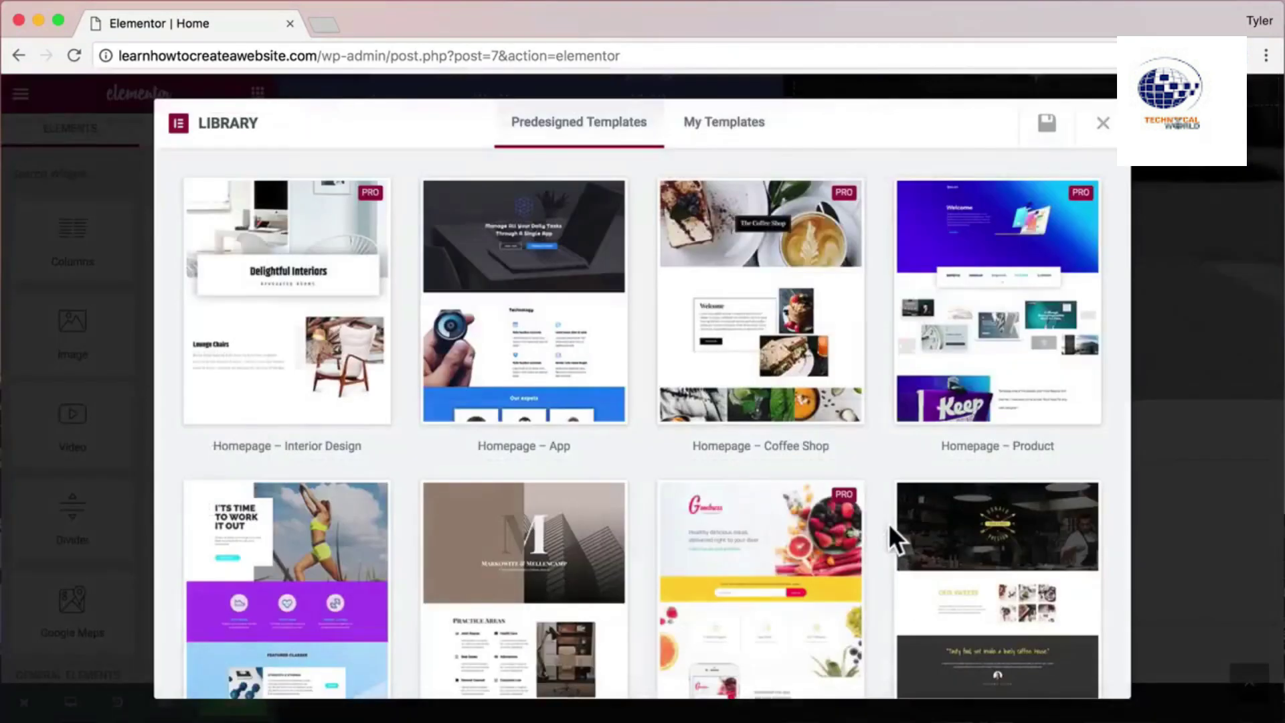
{"action": "left_click", "coordinate": [726, 128]}
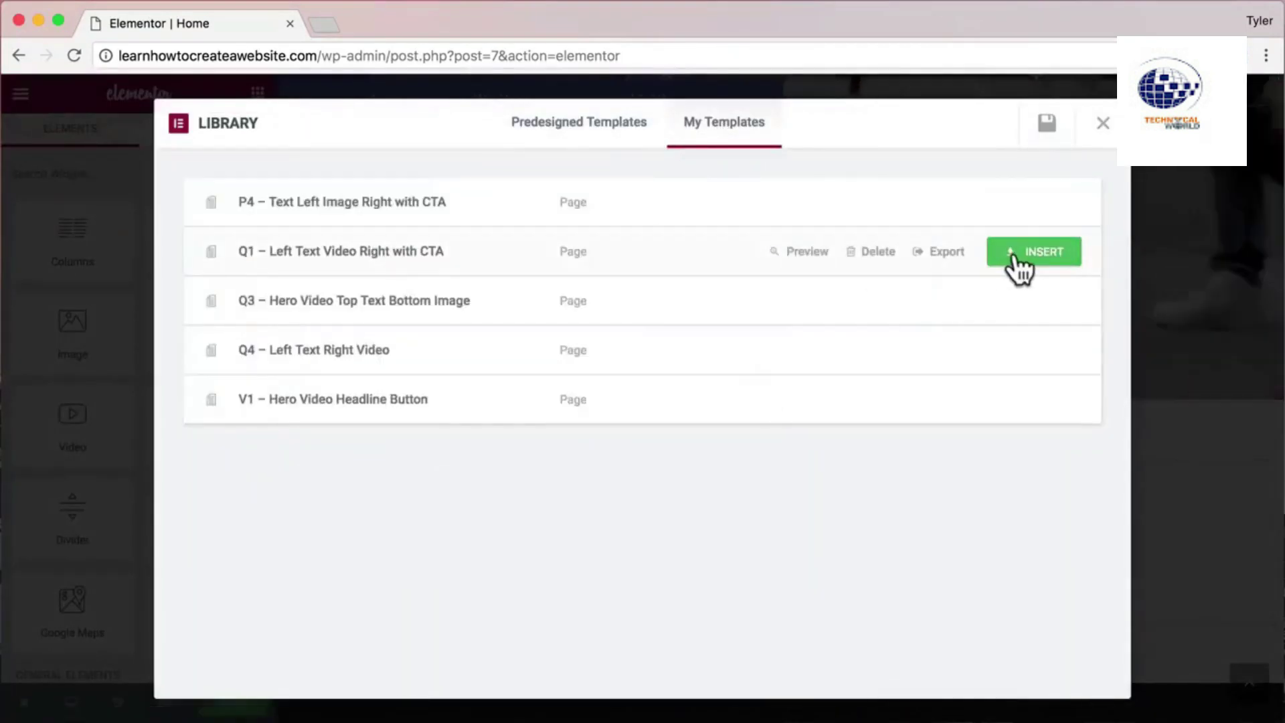
{"action": "left_click", "coordinate": [1013, 253]}
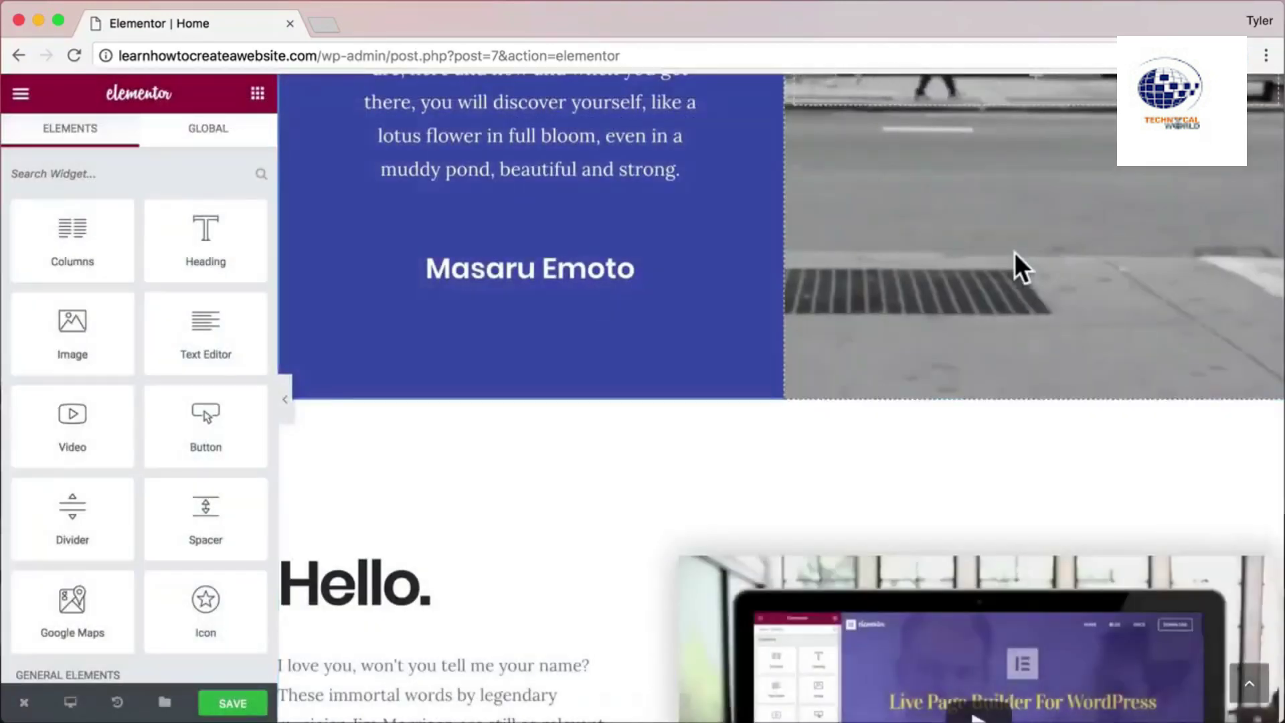
Append the saved Q3 – Hero Video Top Text Bottom Image template at the bottom.
{"action": "scroll", "coordinate": [1013, 261], "scroll_direction": "down", "scroll_amount": 10}
{"action": "left_click", "coordinate": [910, 477]}
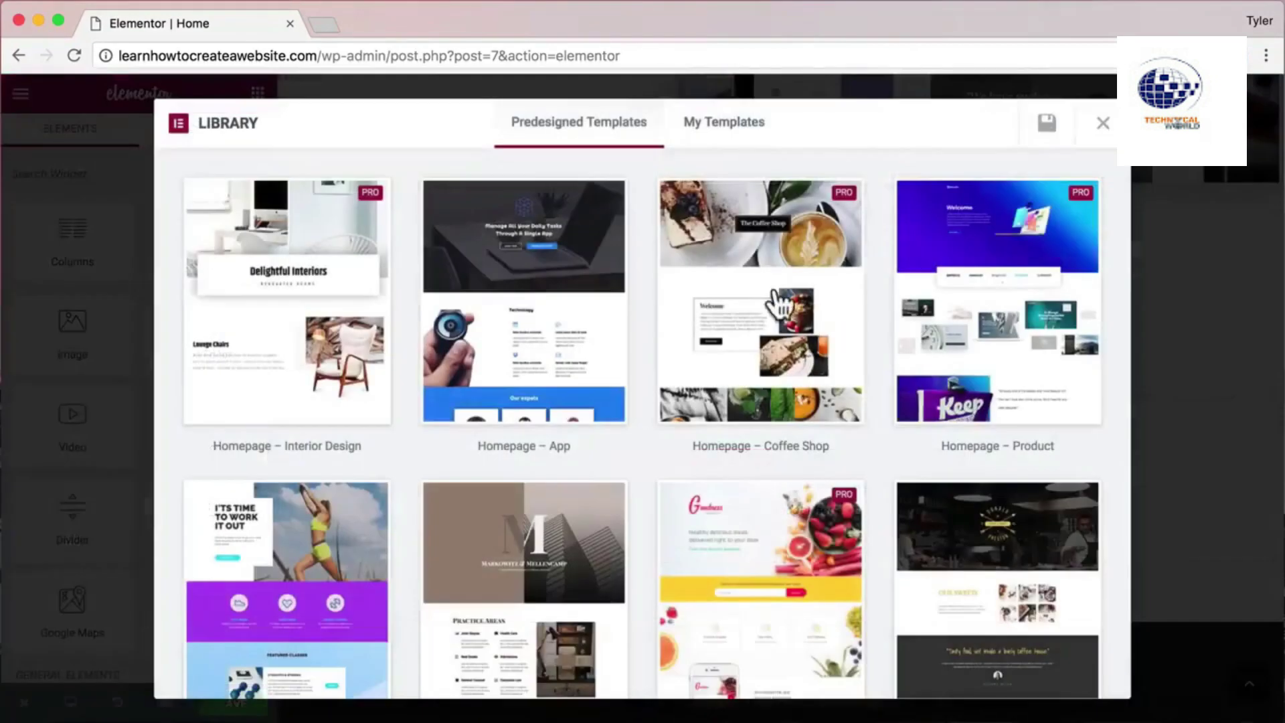
{"action": "left_click", "coordinate": [721, 134]}
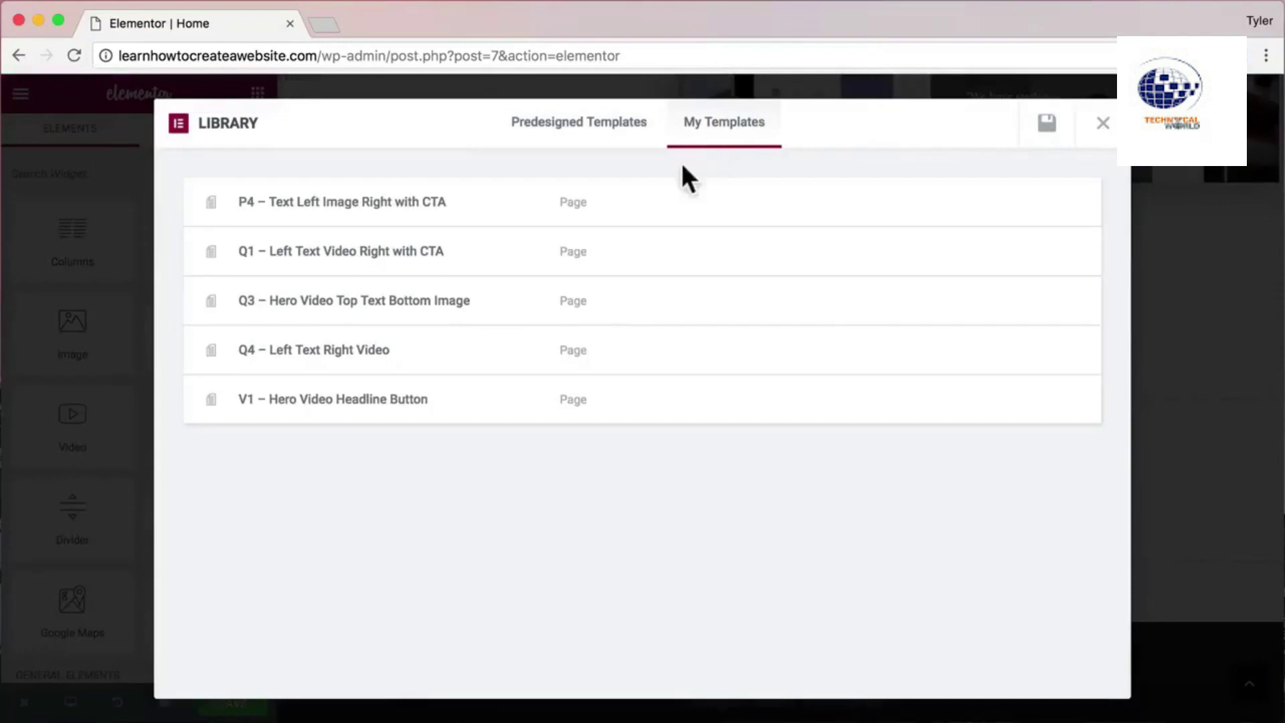
{"action": "left_click", "coordinate": [1021, 301]}
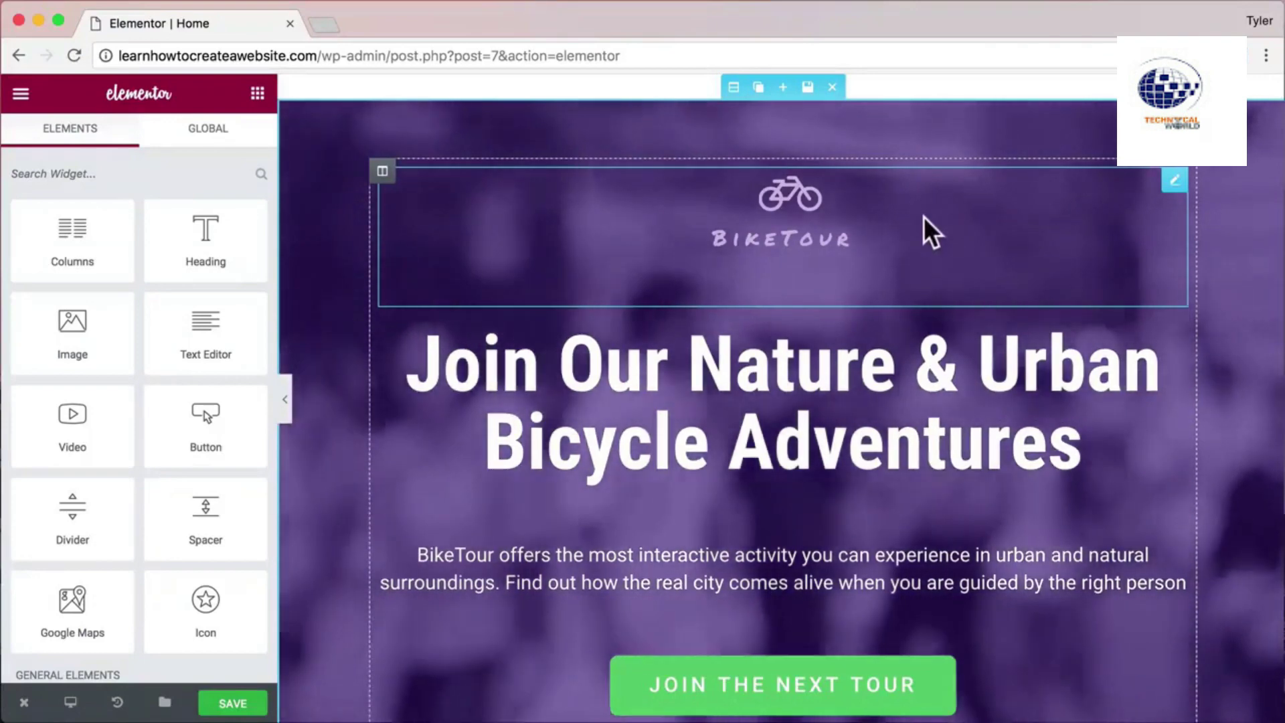
Delete the BikeTour logo widget from the hero section.
{"action": "scroll", "coordinate": [787, 200], "scroll_direction": "down", "scroll_amount": 4}
{"action": "scroll", "coordinate": [810, 201], "scroll_direction": "up", "scroll_amount": 4}
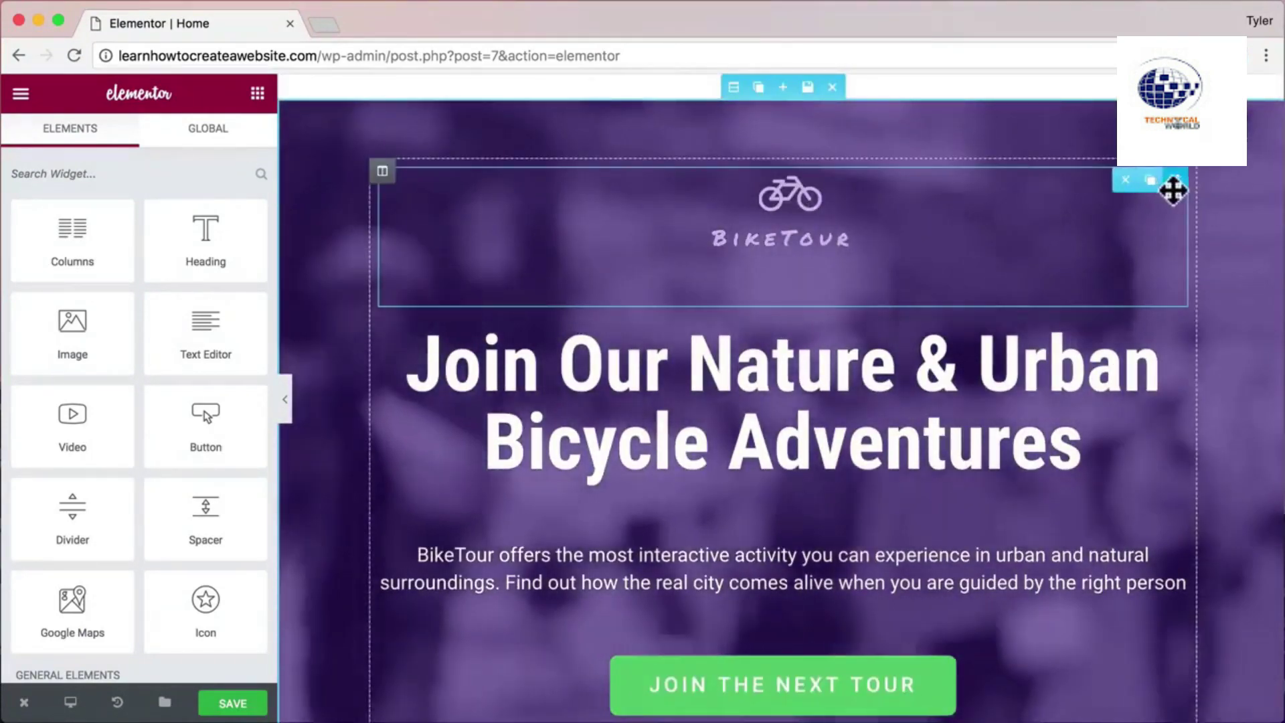
{"action": "left_click", "coordinate": [1125, 180]}
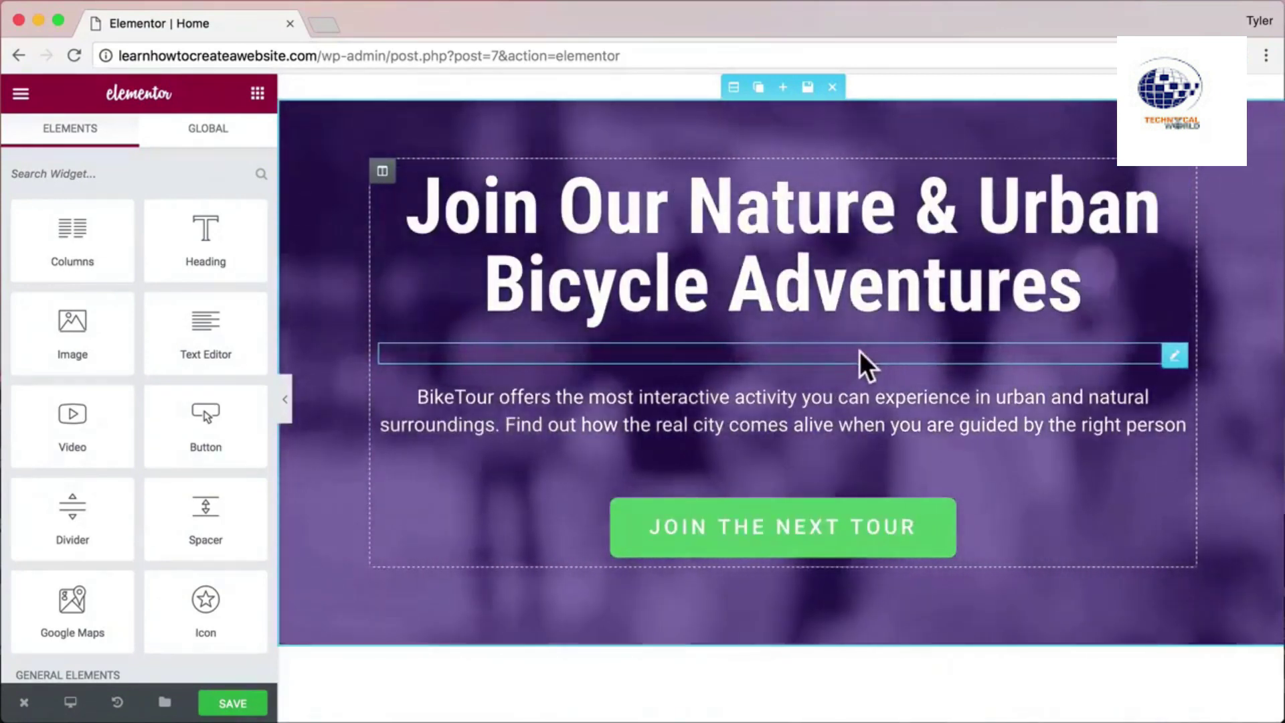
Try spacer heights (set to 61), then delete the spacer under the headline.
{"action": "left_click", "coordinate": [859, 351]}
{"action": "mouse_move", "coordinate": [25, 272]}
{"action": "left_mouse_down"}
{"action": "mouse_move", "coordinate": [51, 275]}
{"action": "mouse_move", "coordinate": [1, 274]}
{"action": "left_mouse_up"}
{"action": "left_click", "coordinate": [34, 273]}
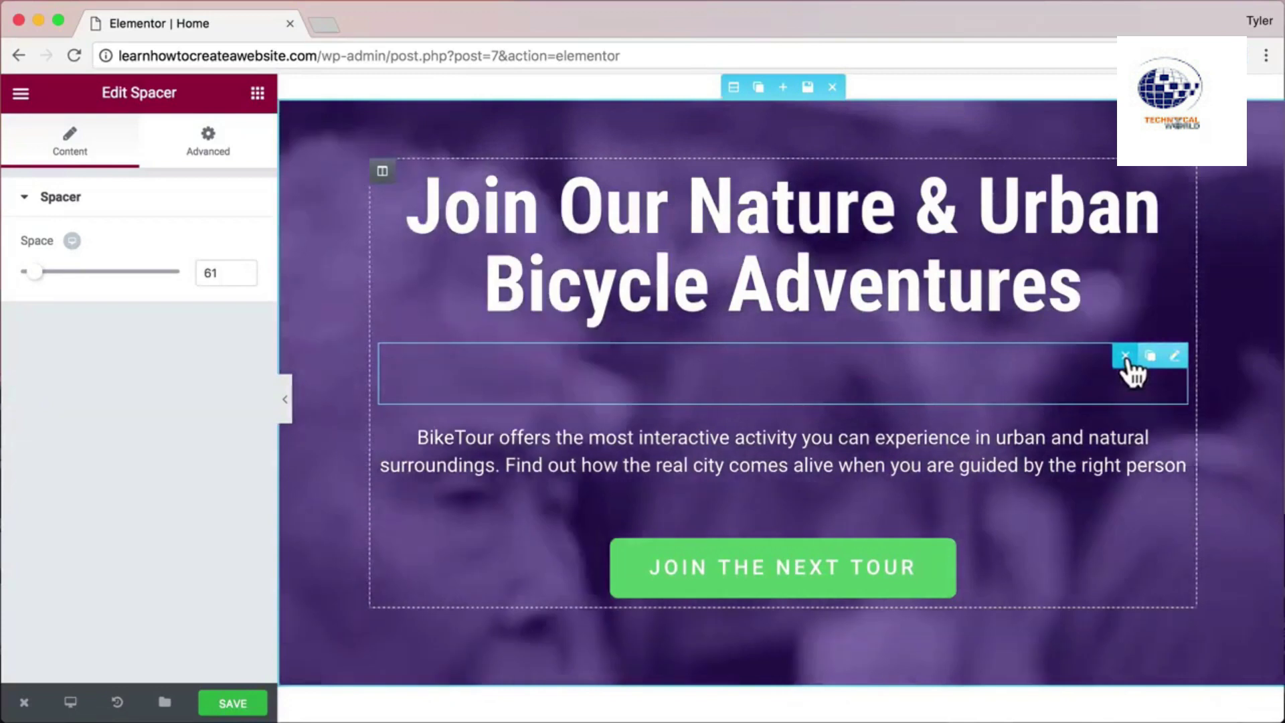
{"action": "left_click", "coordinate": [1126, 356]}
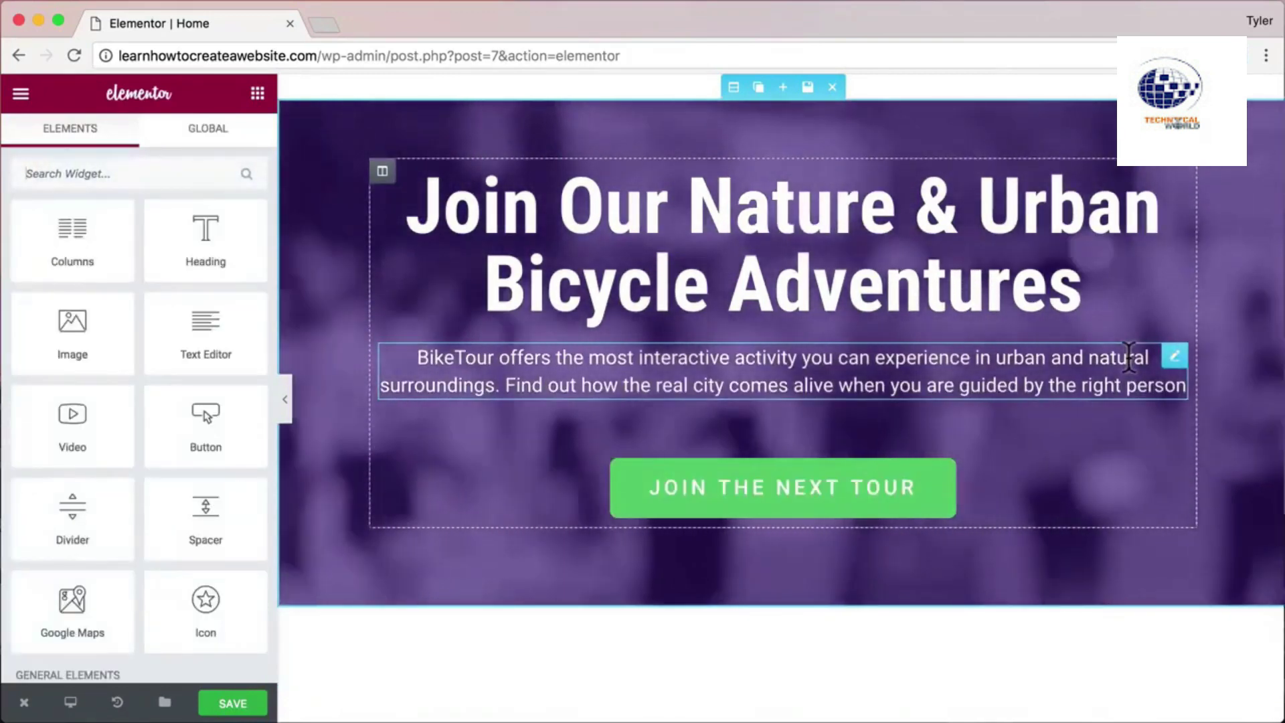
Change the hero heading's title to 'LOVE WHAT YOU DO'.
{"action": "left_click", "coordinate": [850, 221]}
{"action": "left_click_drag", "start_coordinate": [29, 268], "coordinate": [143, 295]}
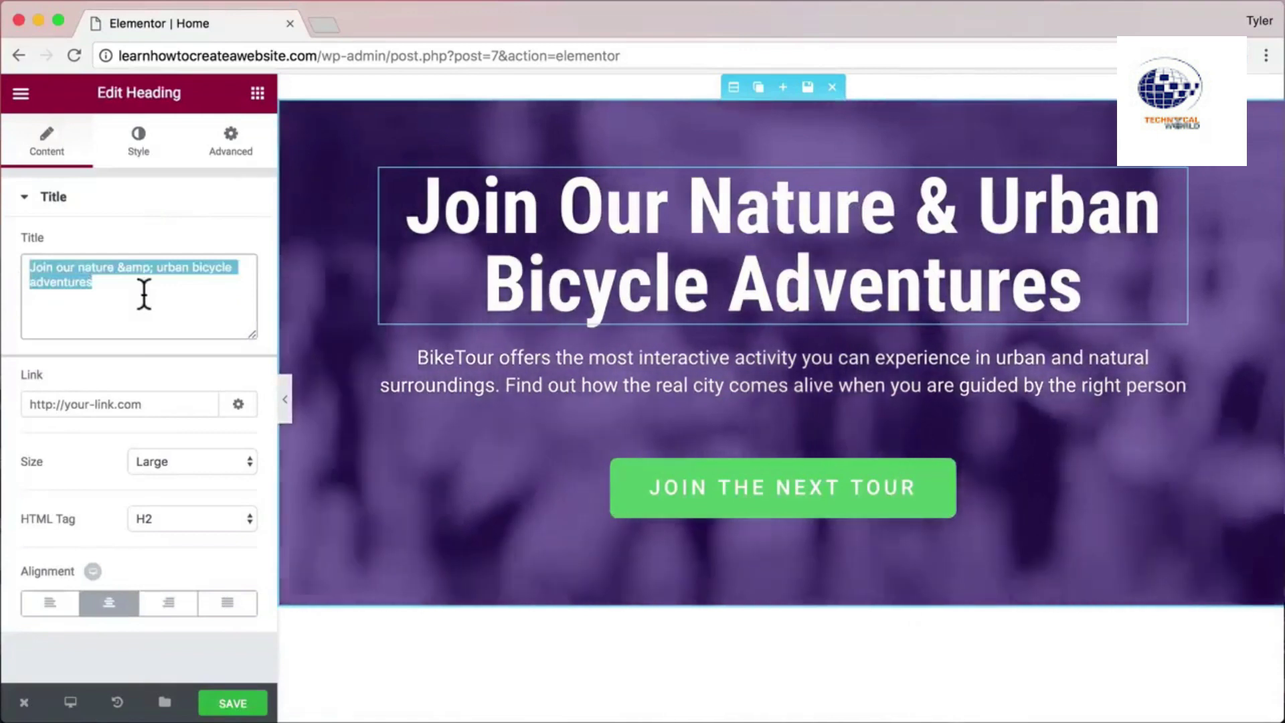
{"action": "type", "text": "LOVE WHAT YOU DO"}
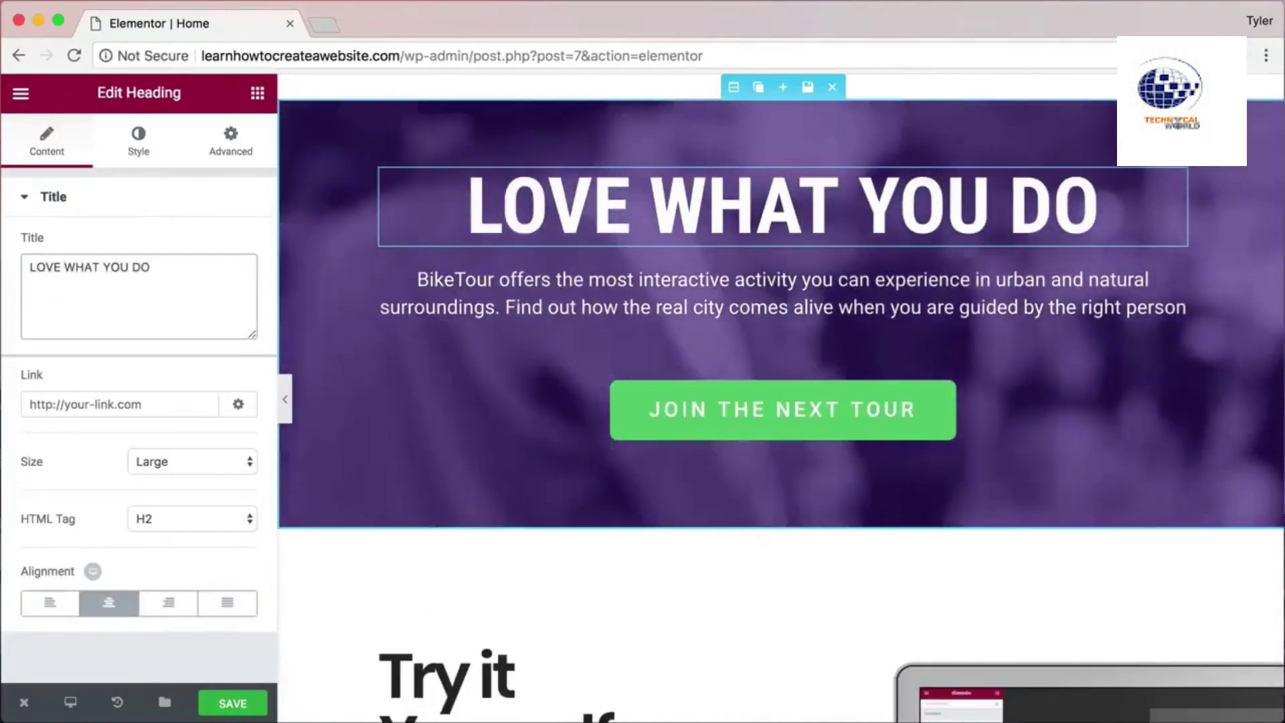
Replace the paragraph with 'Create a website and start your business so you can do what you really love'.
{"action": "left_click", "coordinate": [739, 295]}
{"action": "left_click_drag", "start_coordinate": [194, 329], "coordinate": [28, 265]}
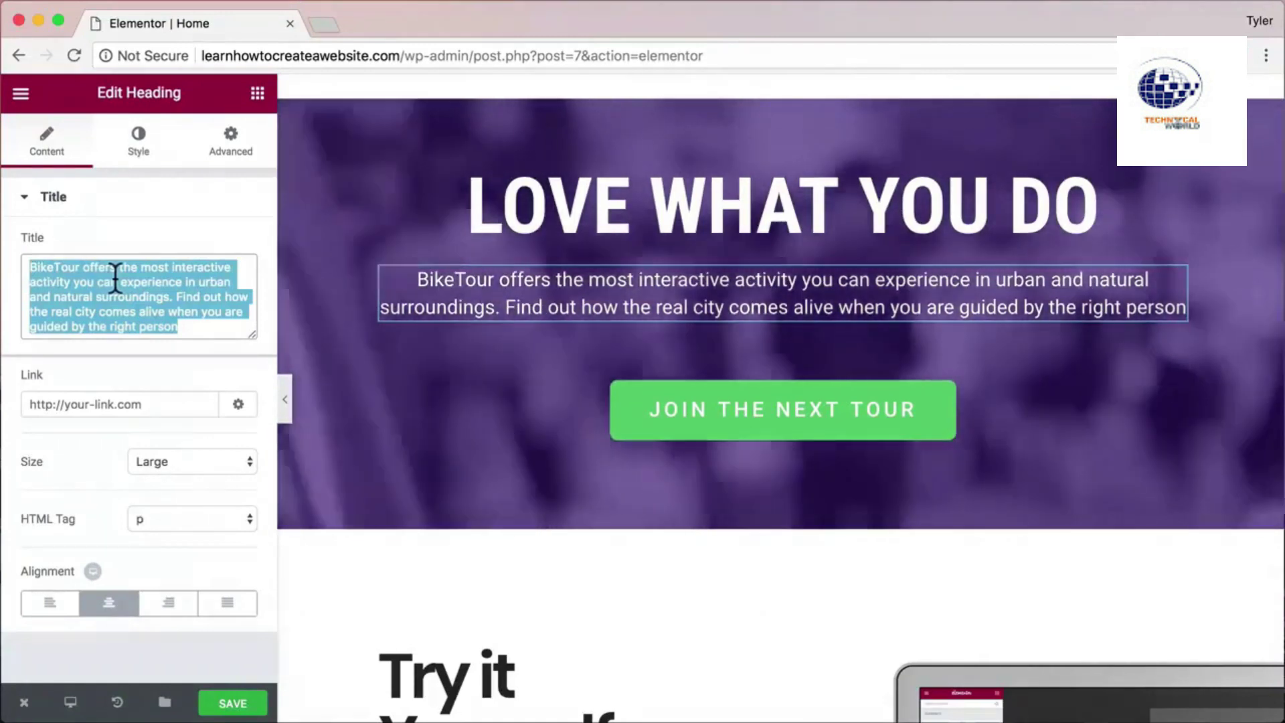
{"action": "type", "text": "Create"}
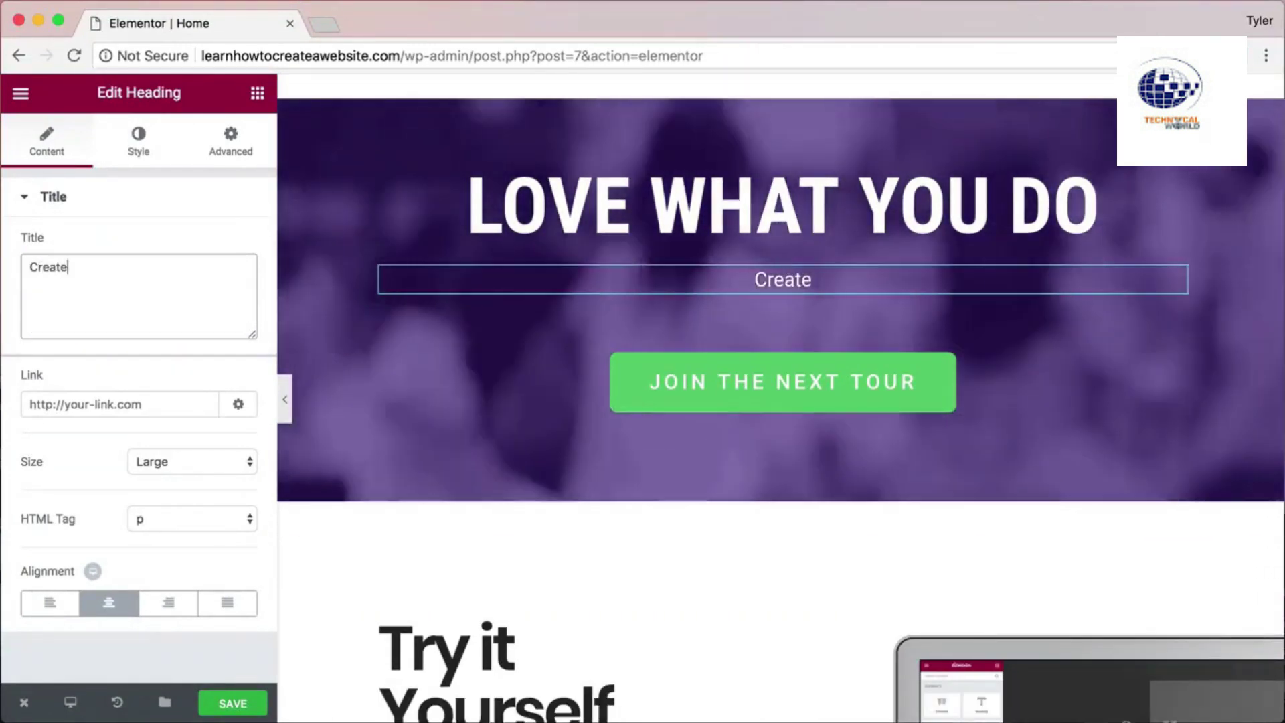
{"action": "type", "text": " a website and start your business so you can do "}
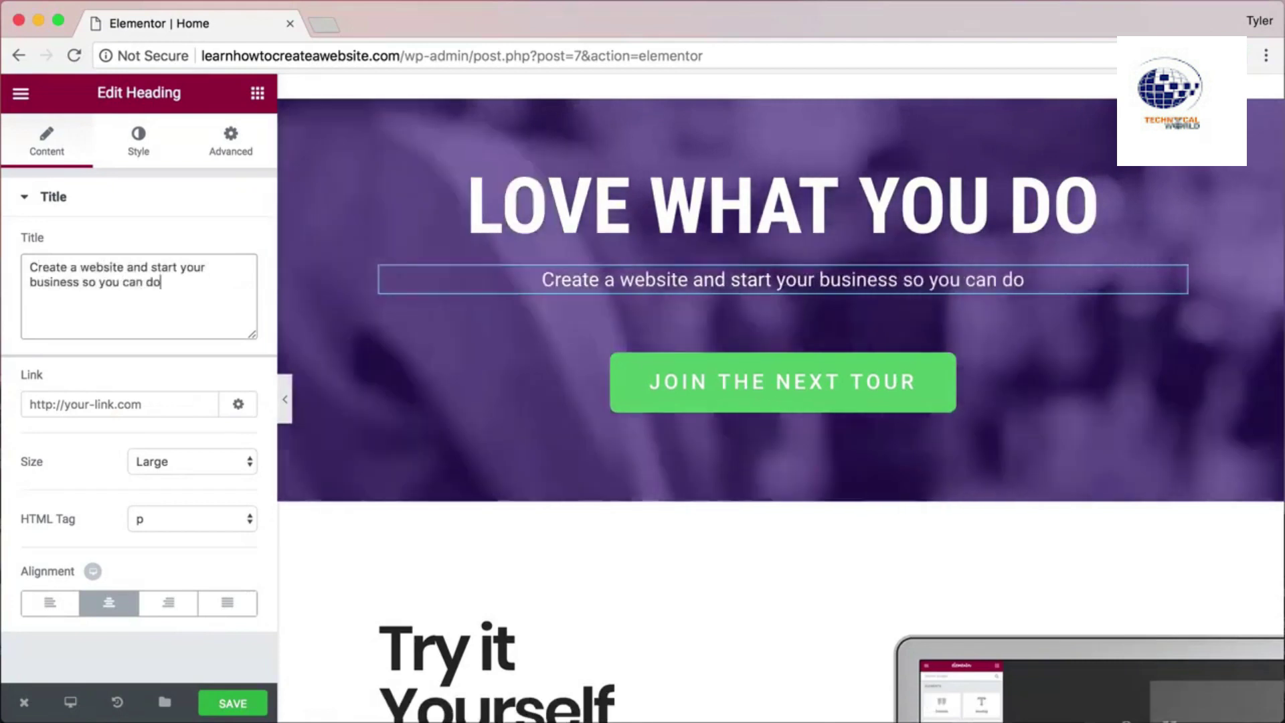
{"action": "type", "text": "what you really love"}
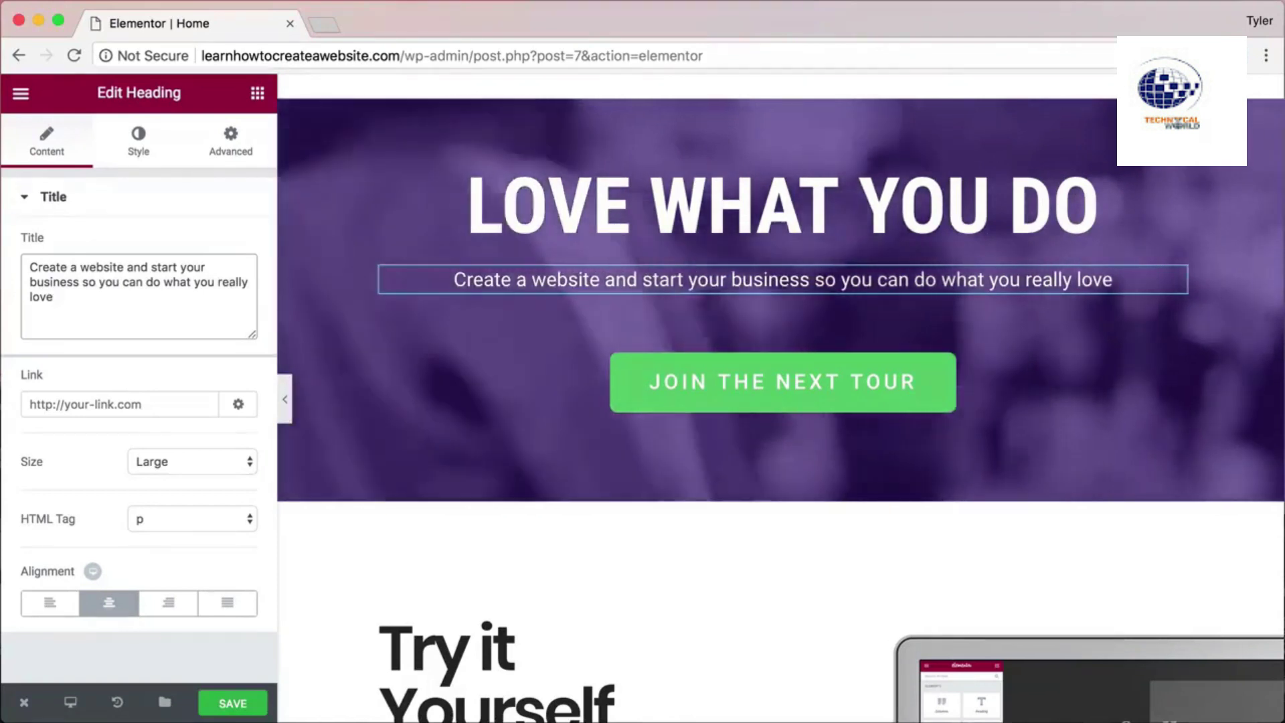
Change the JOIN THE NEXT TOUR button's link from # to /about.
{"action": "left_click", "coordinate": [713, 390]}
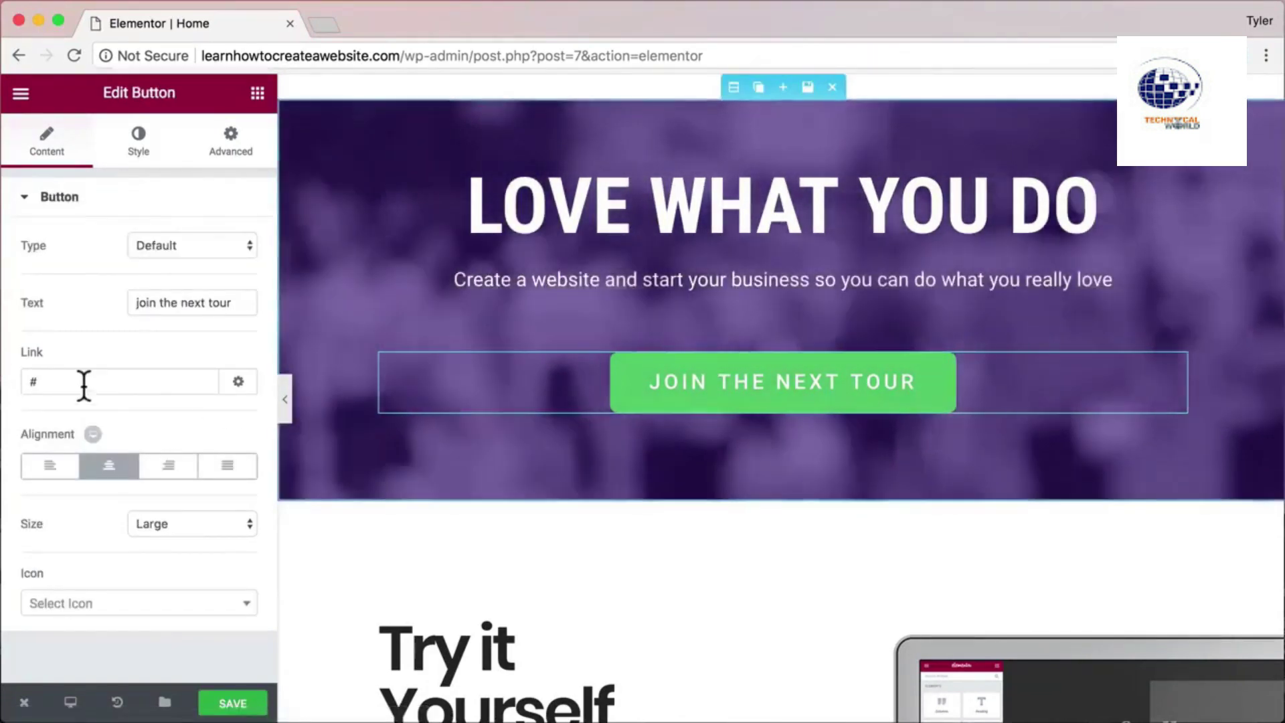
{"action": "left_click_drag", "start_coordinate": [25, 381], "coordinate": [95, 382]}
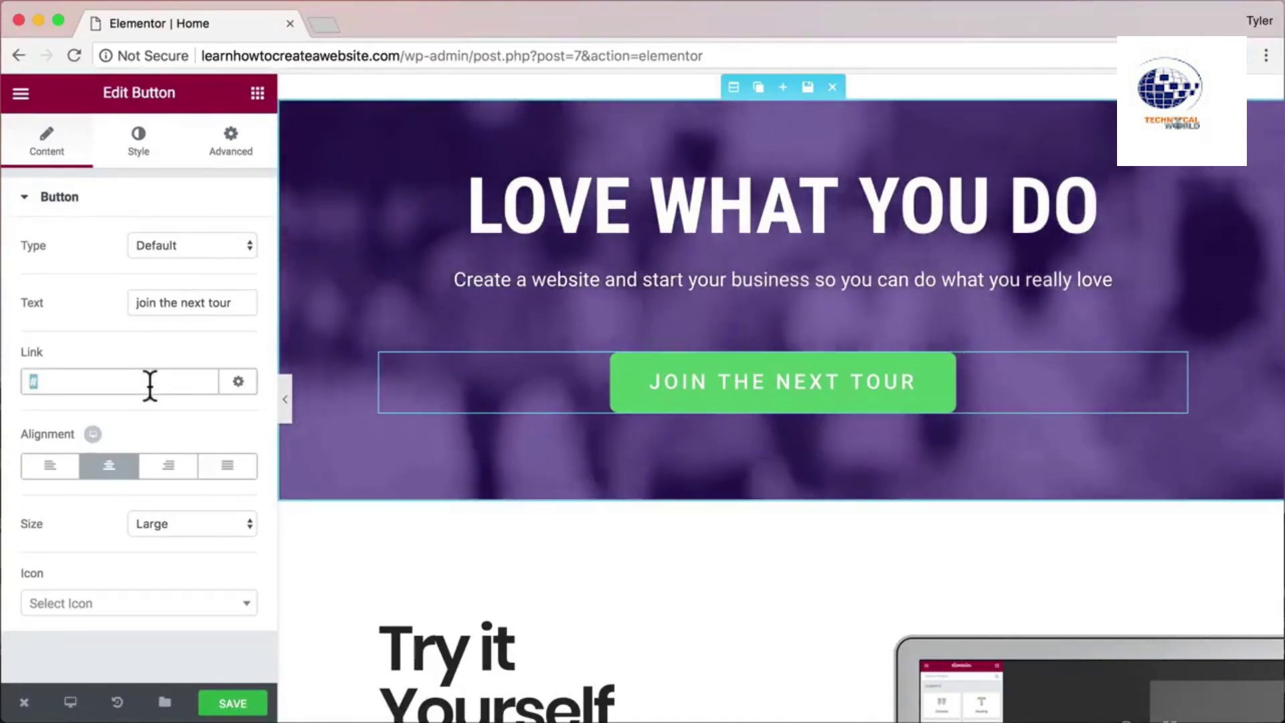
{"action": "type", "text": "/about"}
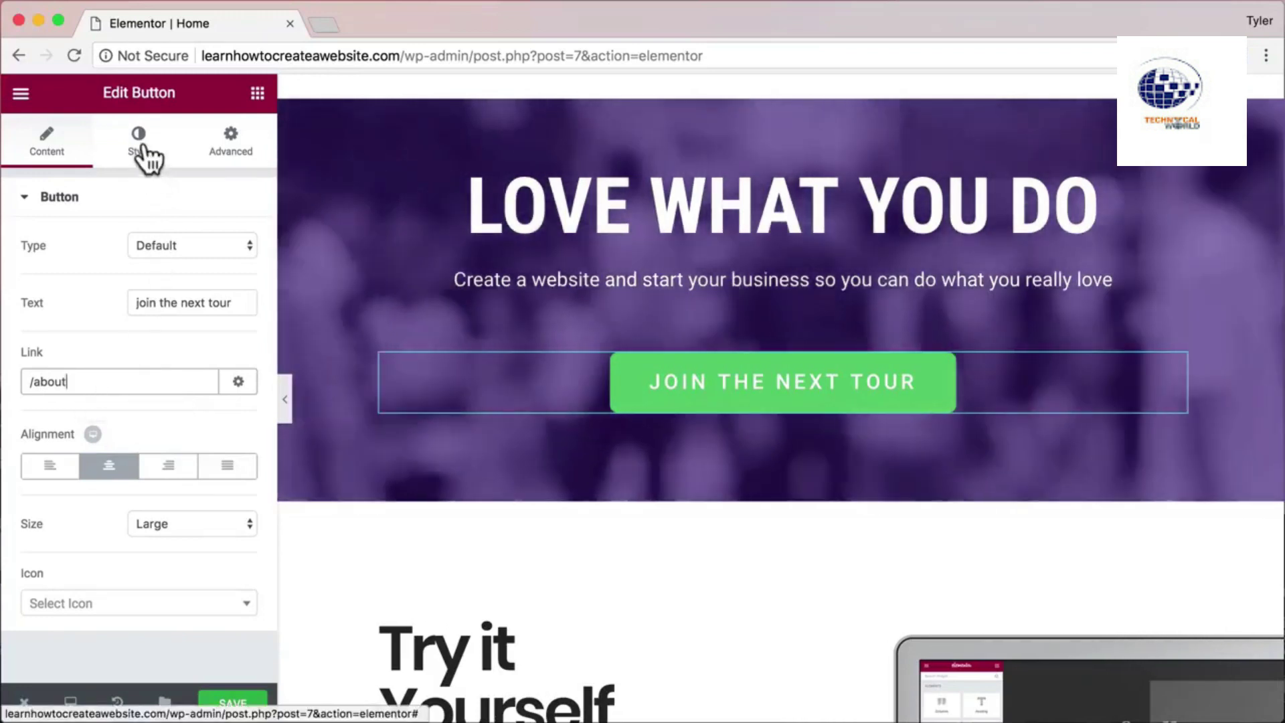
In the button's Style settings, drop the Background Color alpha to zero for full transparency.
{"action": "left_click", "coordinate": [146, 159]}
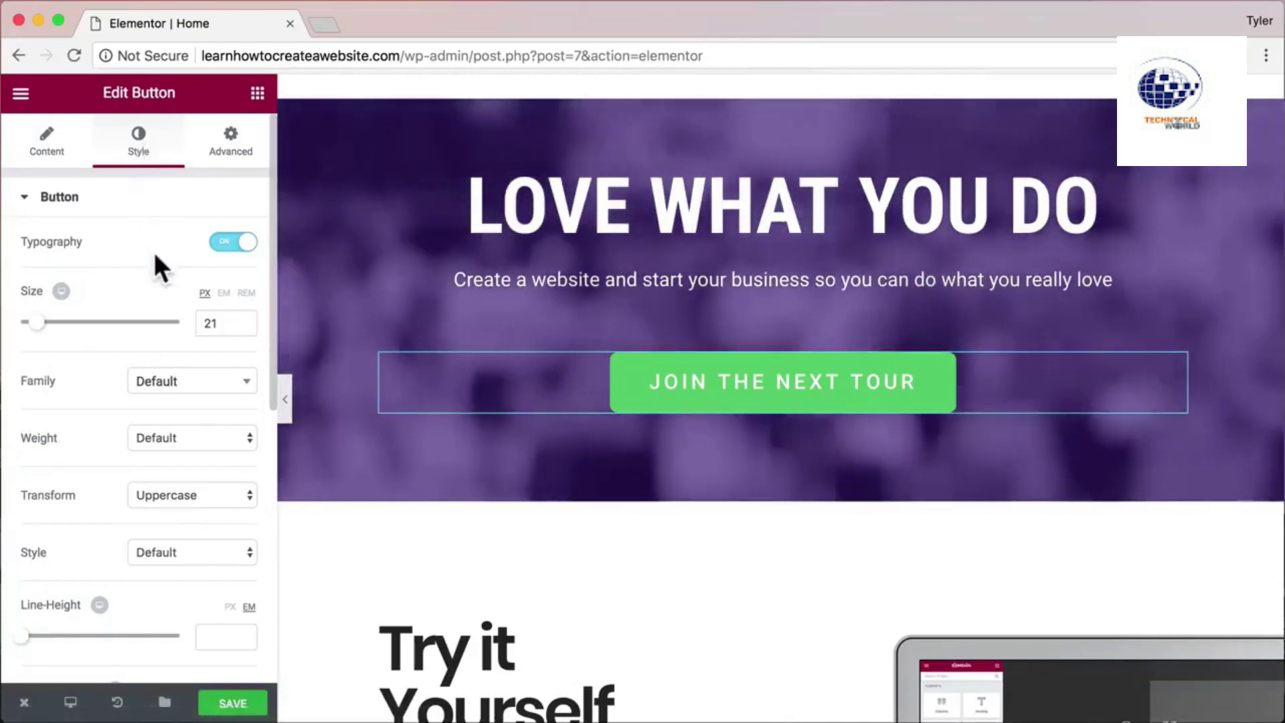
{"action": "scroll", "coordinate": [154, 252], "scroll_direction": "down", "scroll_amount": 1}
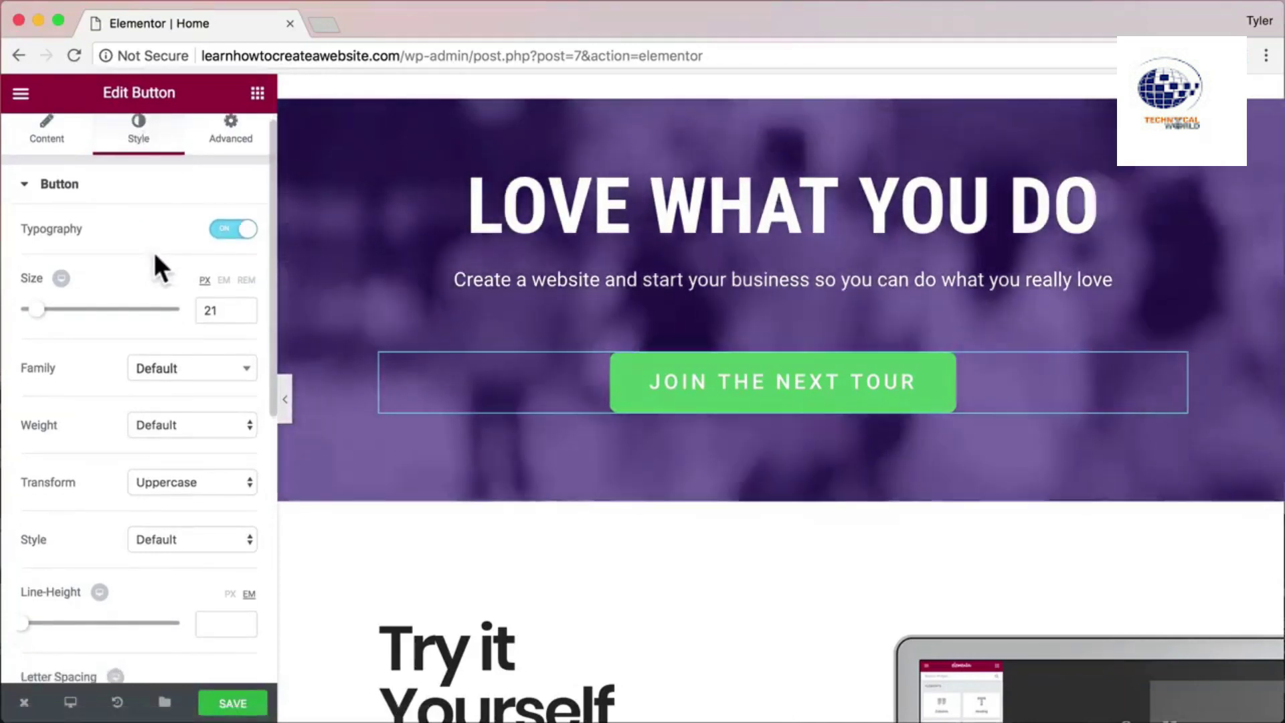
{"action": "scroll", "coordinate": [154, 251], "scroll_direction": "down", "scroll_amount": 5}
{"action": "scroll", "coordinate": [154, 252], "scroll_direction": "down", "scroll_amount": 6}
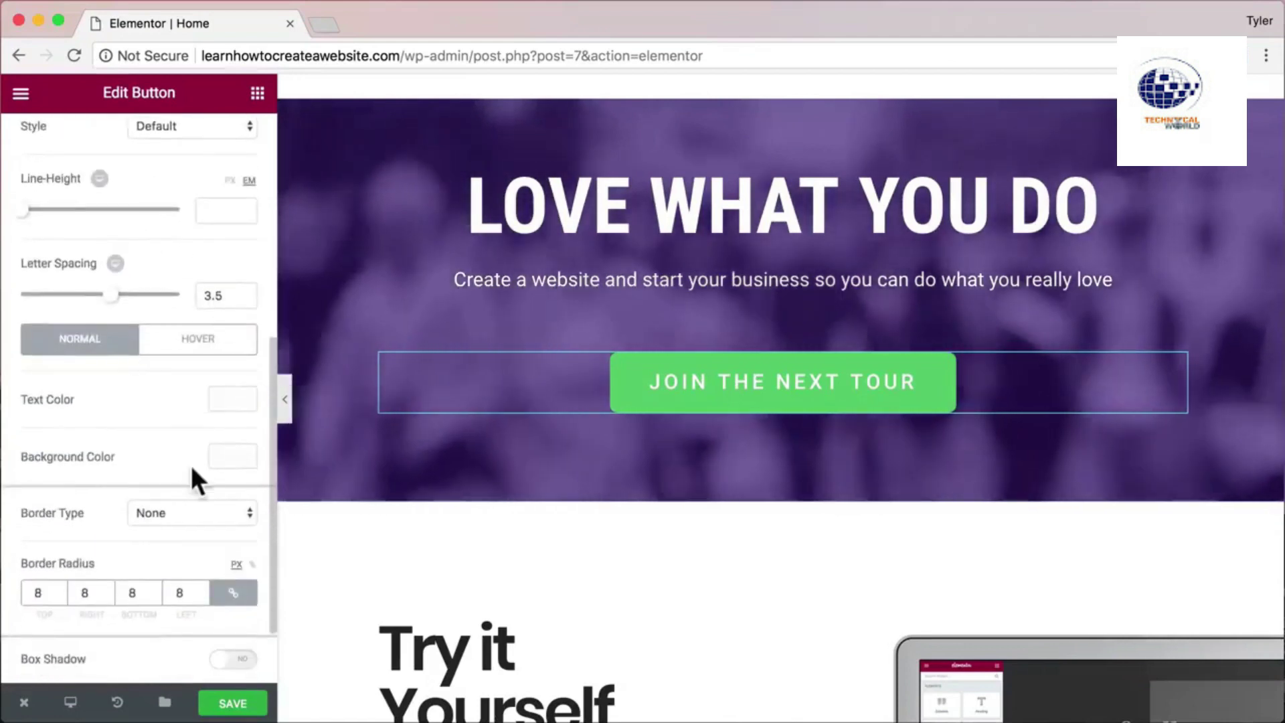
{"action": "left_click", "coordinate": [224, 456]}
{"action": "scroll", "coordinate": [184, 489], "scroll_direction": "down", "scroll_amount": 2}
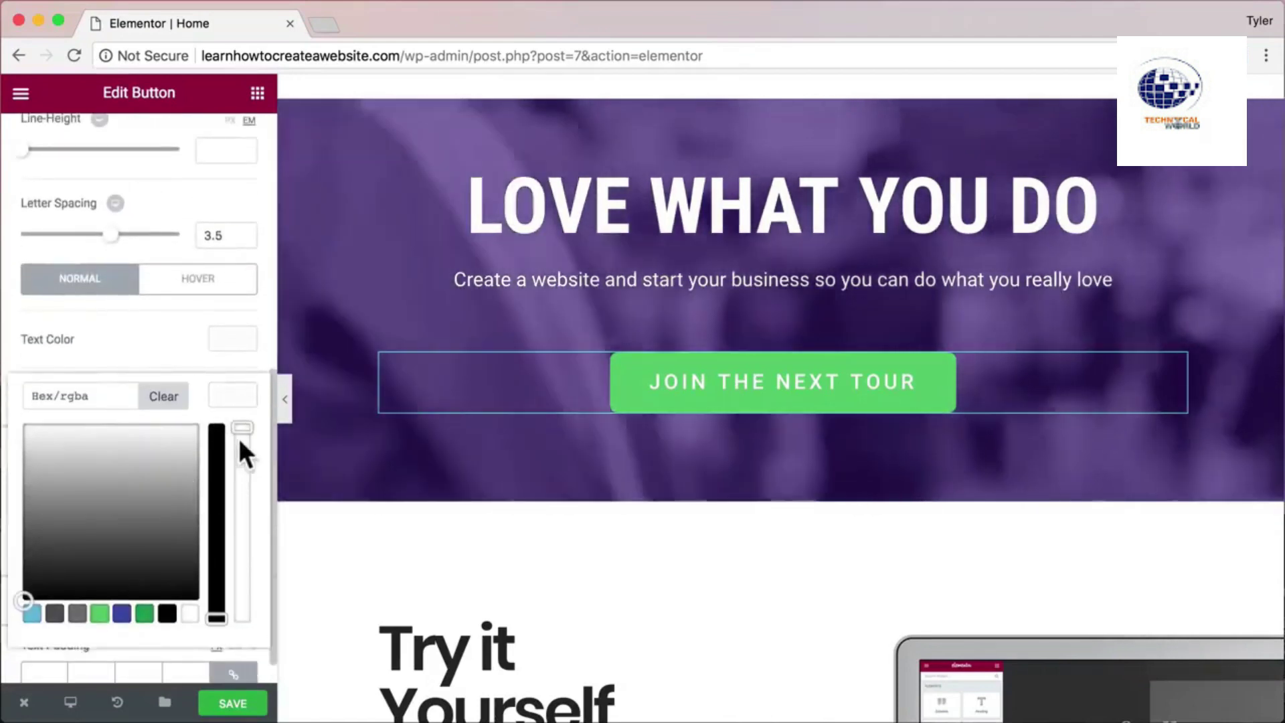
{"action": "left_click", "coordinate": [238, 436]}
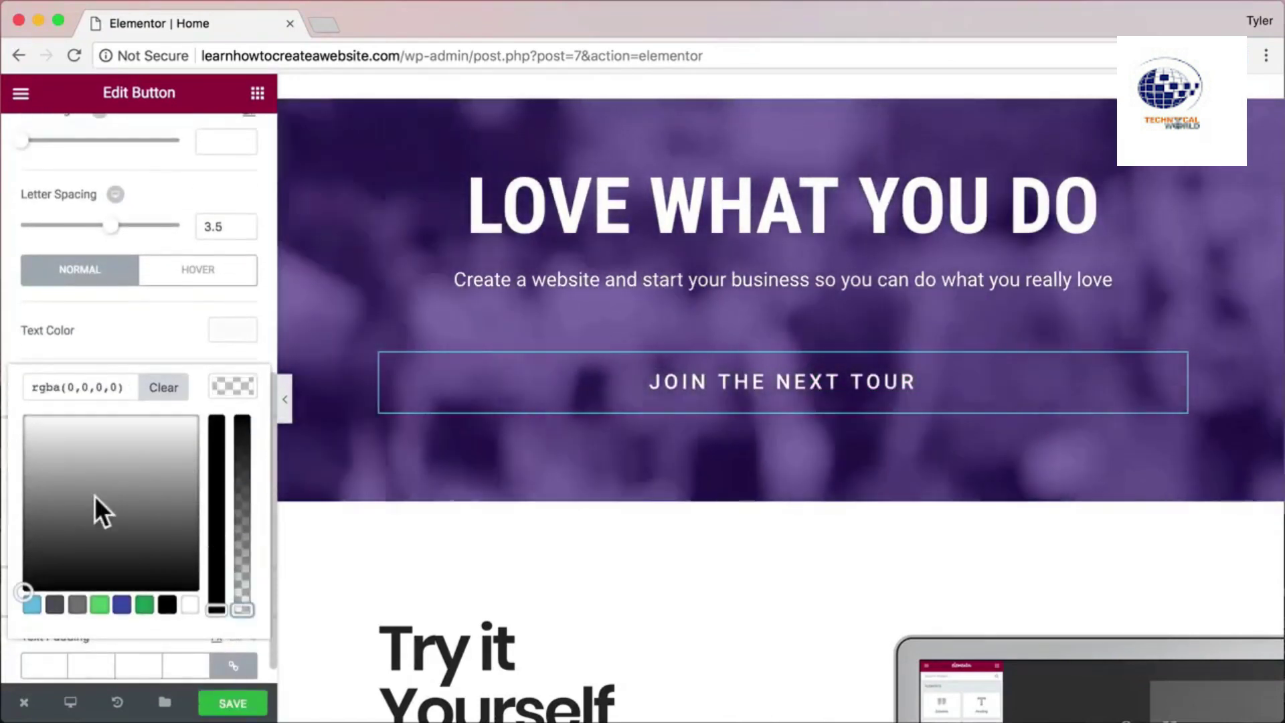
{"action": "left_click", "coordinate": [25, 403]}
{"action": "scroll", "coordinate": [201, 395], "scroll_direction": "down", "scroll_amount": 1}
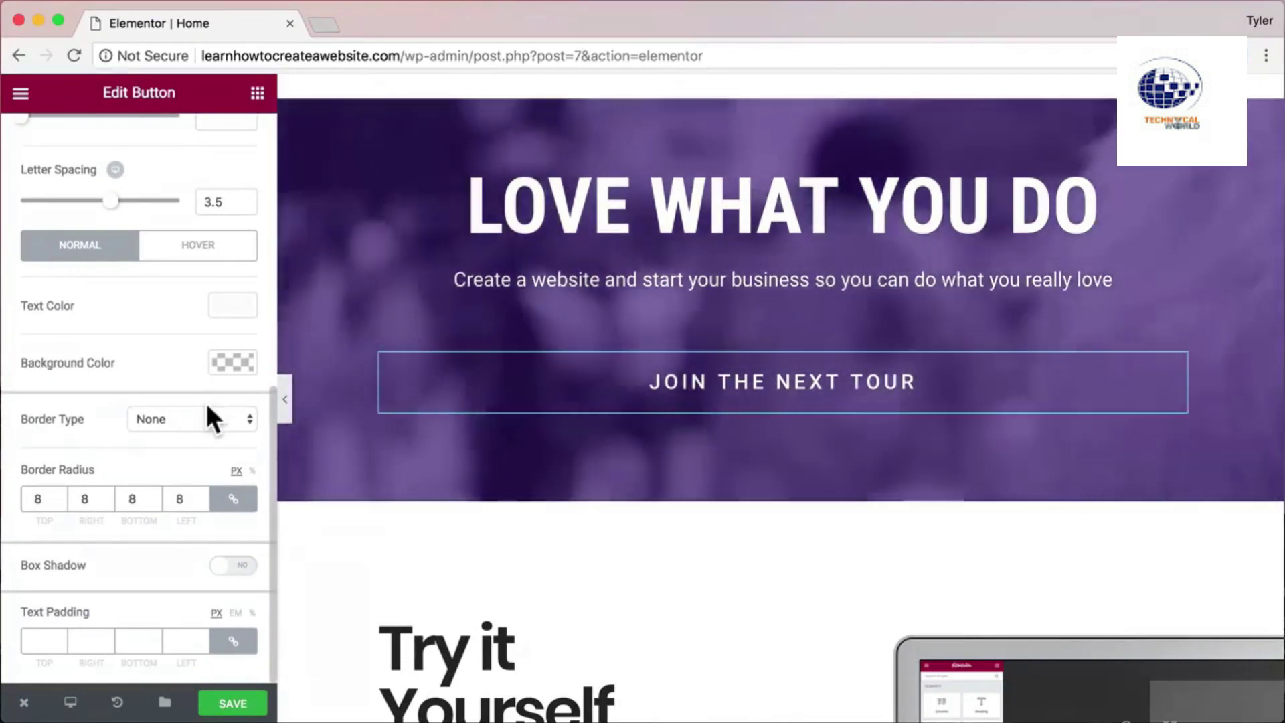
{"action": "scroll", "coordinate": [206, 403], "scroll_direction": "up", "scroll_amount": 1}
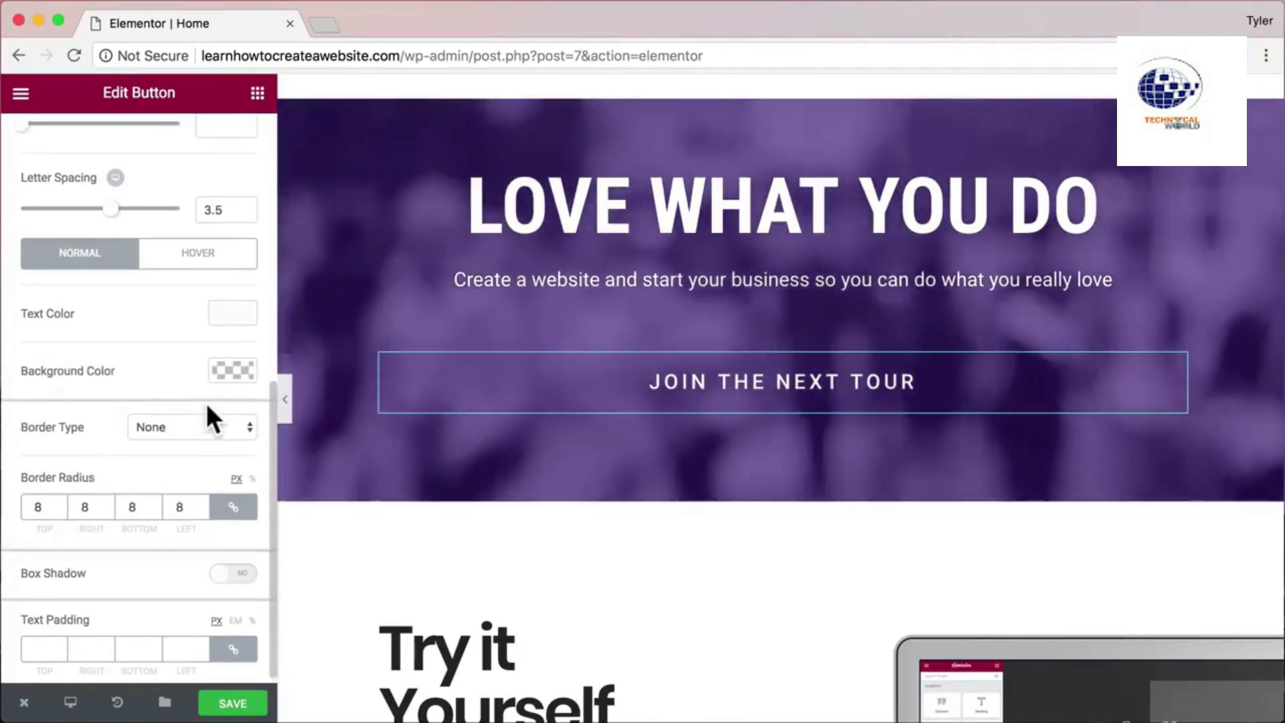
Set the button's Border Type to Solid with a width of 2 on all sides.
{"action": "left_click", "coordinate": [196, 428]}
{"action": "left_click", "coordinate": [181, 443]}
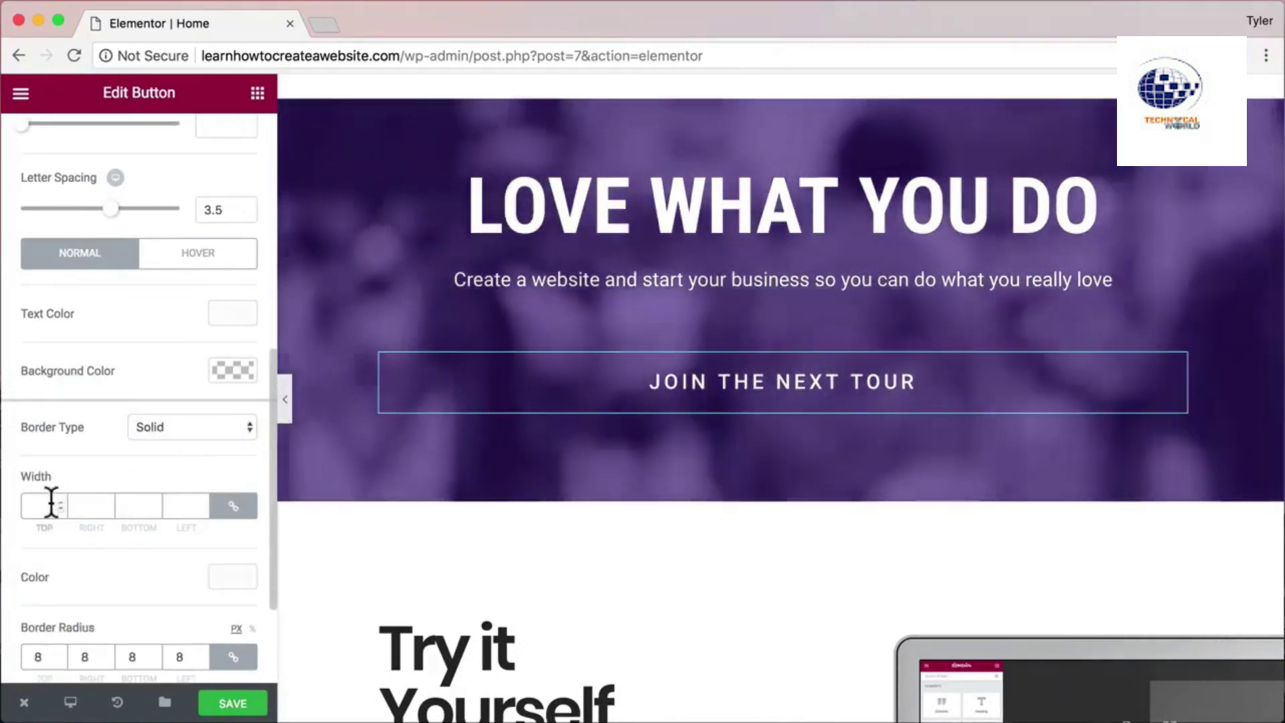
{"action": "left_click", "coordinate": [51, 505]}
{"action": "type", "text": "2"}
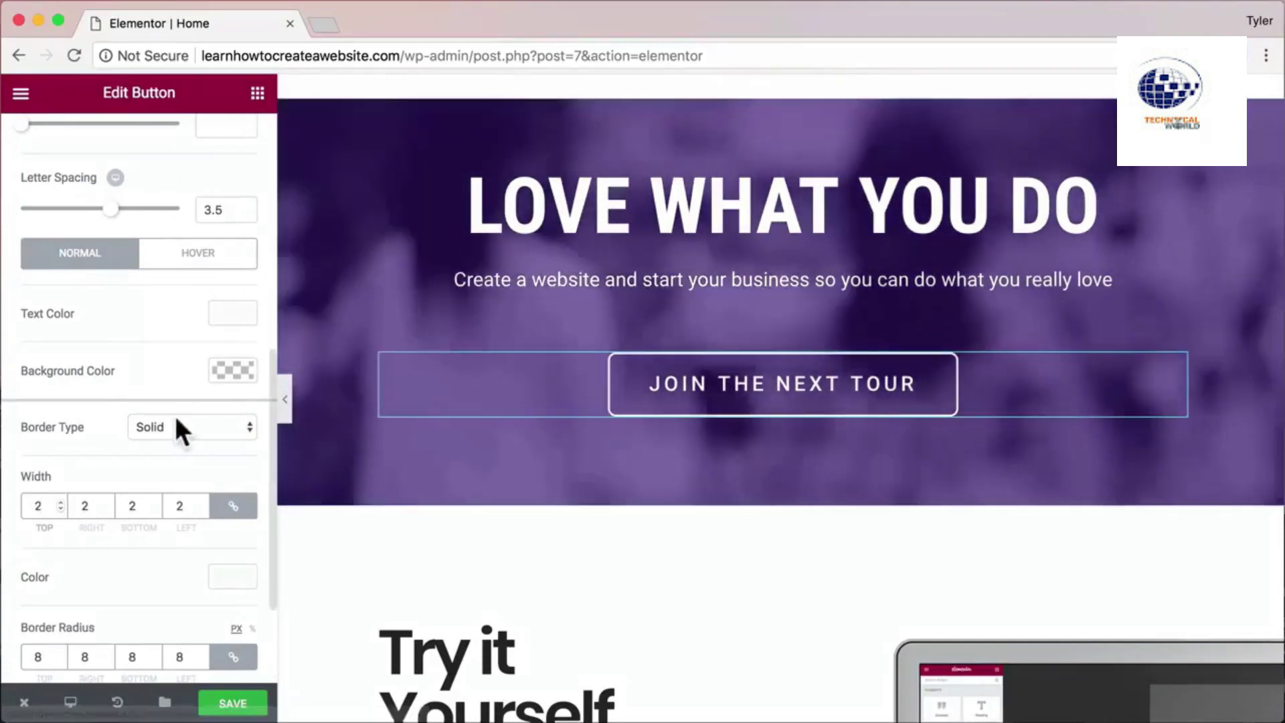
{"action": "scroll", "coordinate": [176, 414], "scroll_direction": "down", "scroll_amount": 2}
{"action": "scroll", "coordinate": [176, 416], "scroll_direction": "up", "scroll_amount": 1}
{"action": "scroll", "coordinate": [175, 415], "scroll_direction": "down", "scroll_amount": 2}
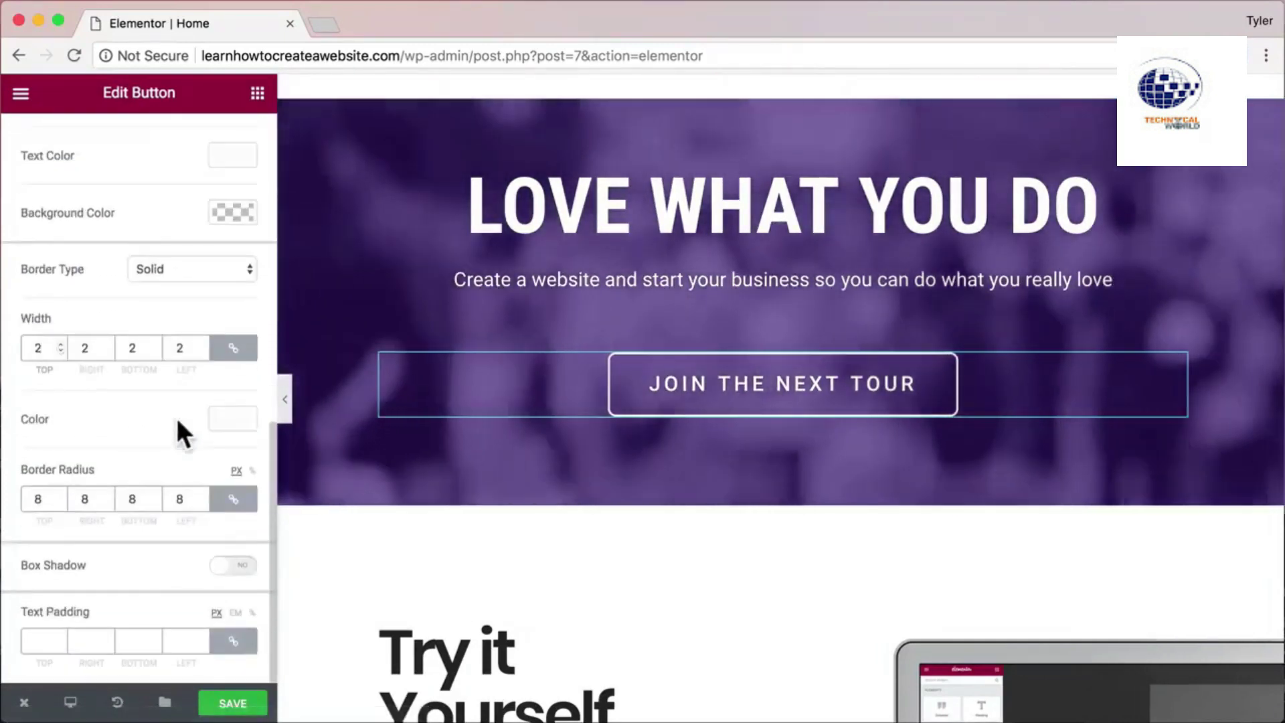